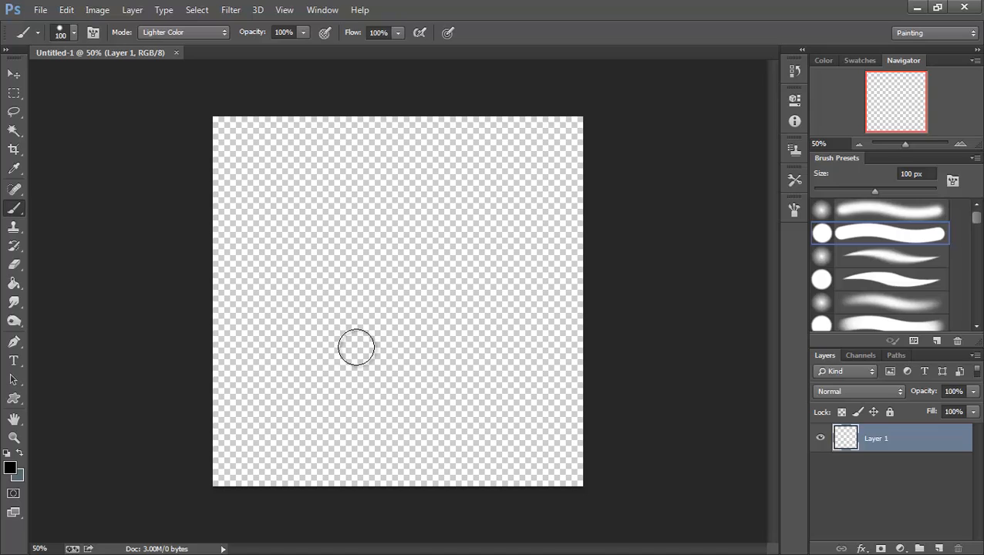
# Outline a tall, mountain-shaped rock with the Lasso, its base on the canvas's lower edge, and add a new layer for it
pyautogui.click(14, 113)
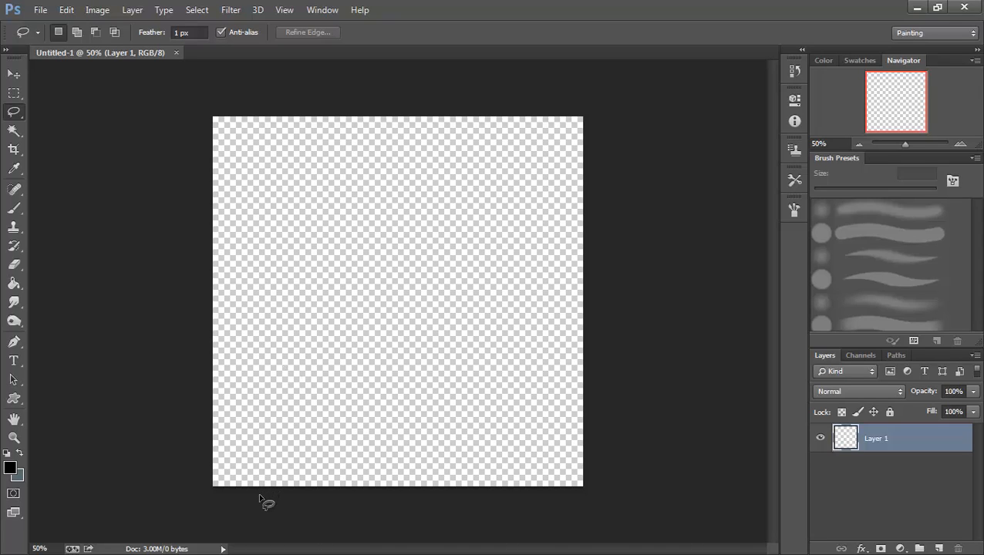
pyautogui.moveTo(235, 487)
pyautogui.mouseDown()
pyautogui.moveTo(317, 247)
pyautogui.moveTo(349, 201)
pyautogui.moveTo(380, 187)
pyautogui.moveTo(446, 223)
pyautogui.moveTo(506, 294)
pyautogui.moveTo(574, 490)
pyautogui.moveTo(505, 510)
pyautogui.moveTo(205, 509)
pyautogui.moveTo(242, 515)
pyautogui.mouseUp()
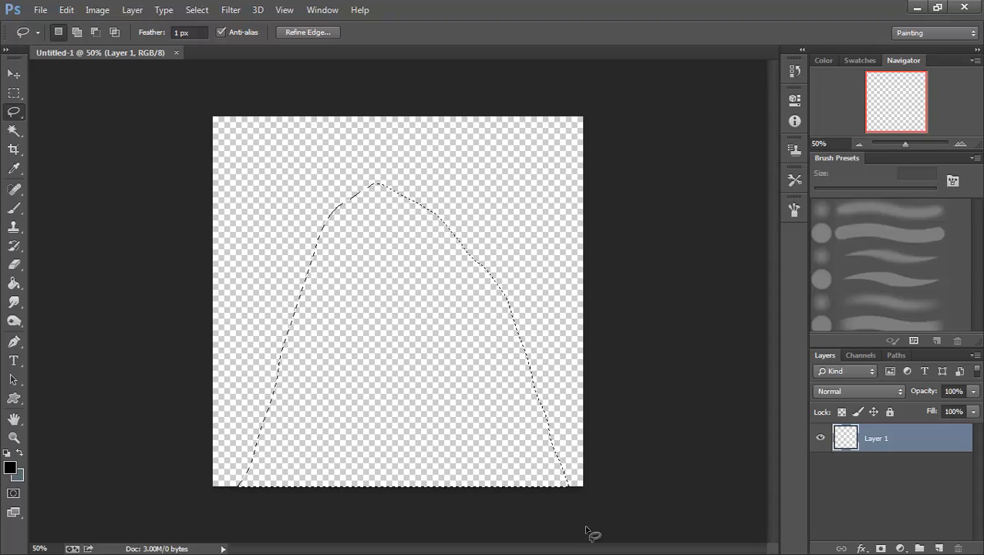
pyautogui.click(938, 549)
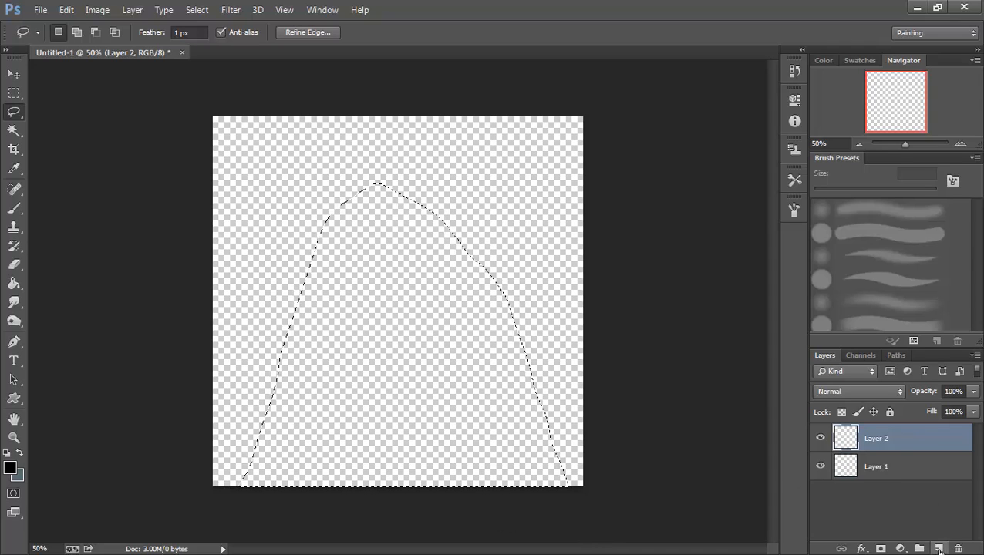
# Set the foreground color to grey-blue 748488 and fill the rock selection with it, keeping the selection active
pyautogui.click(20, 454)
pyautogui.click(11, 467)
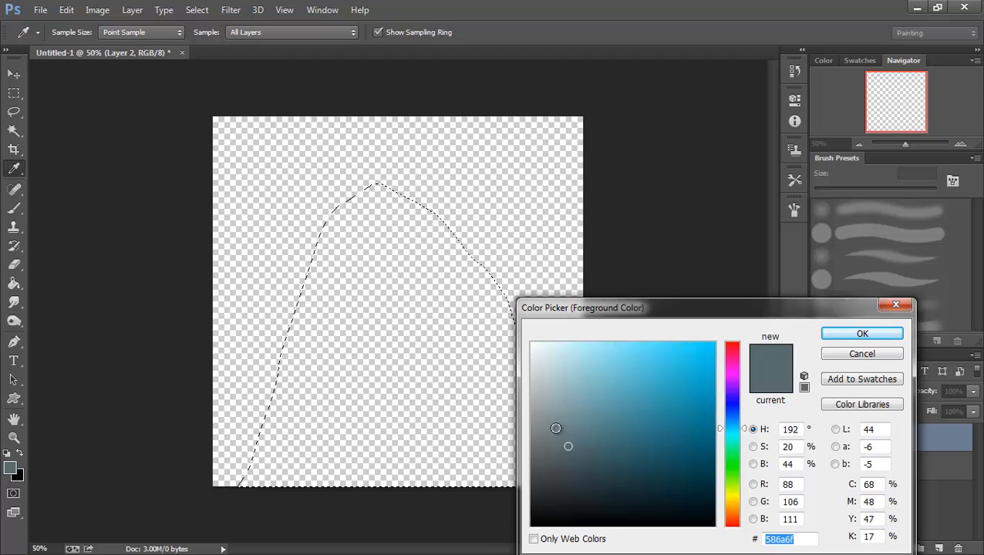
pyautogui.click(557, 429)
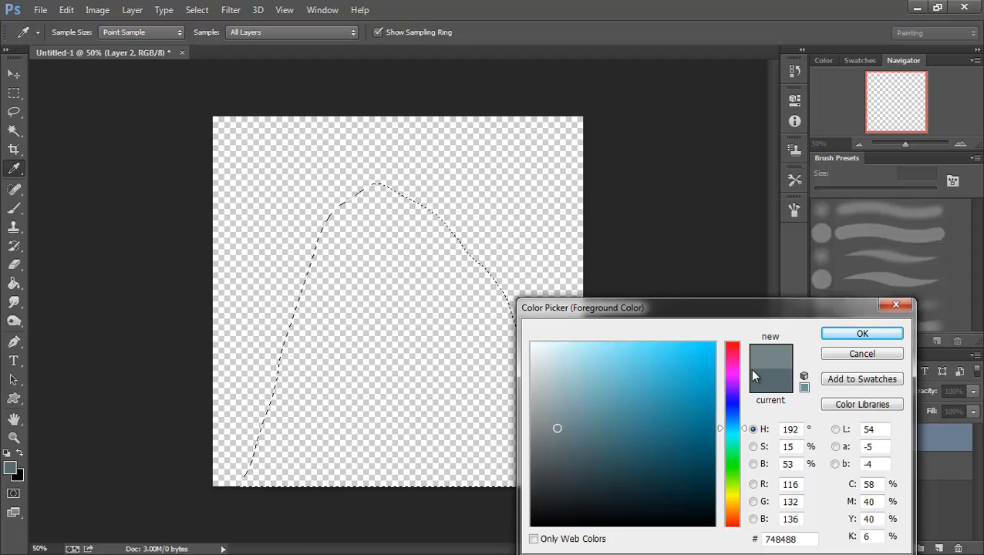
pyautogui.click(849, 334)
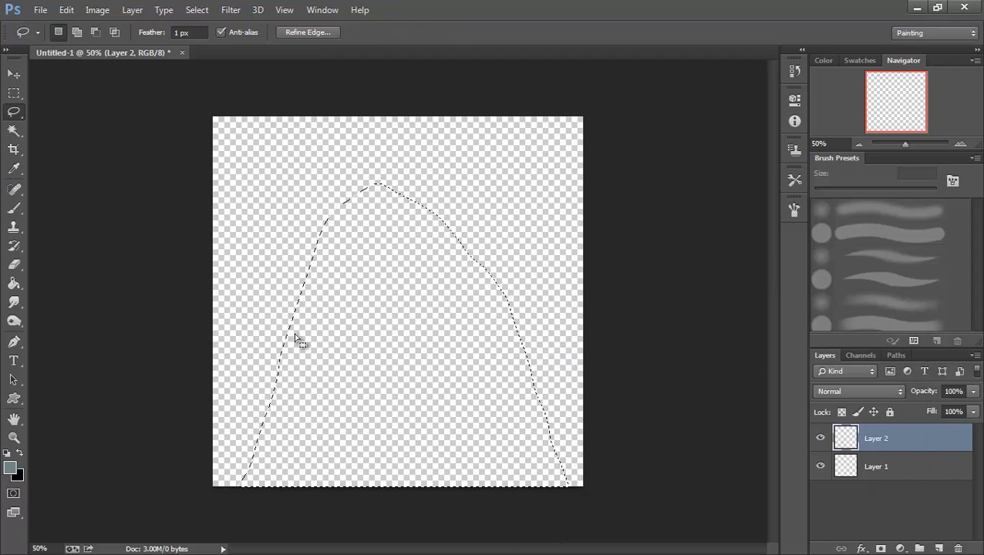
pyautogui.click(14, 286)
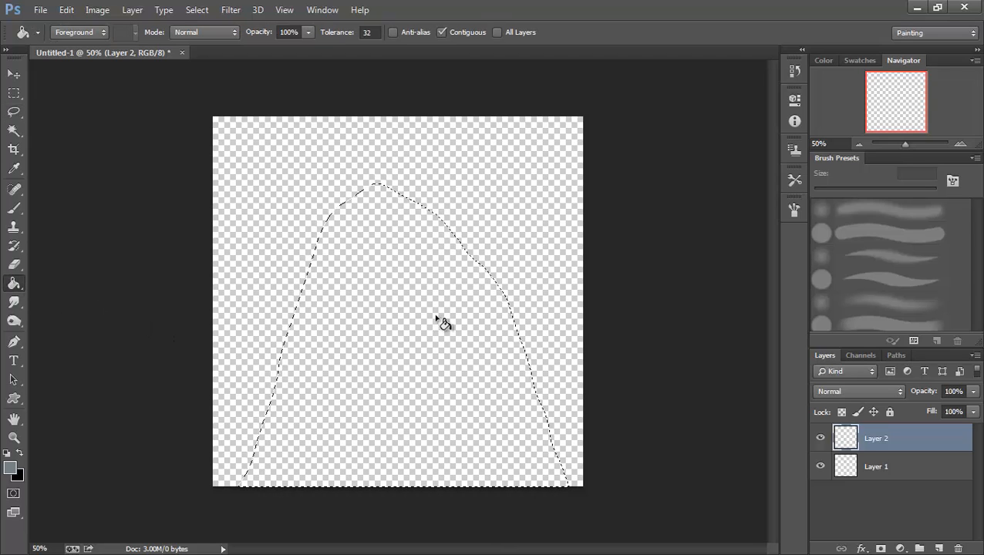
pyautogui.click(417, 353)
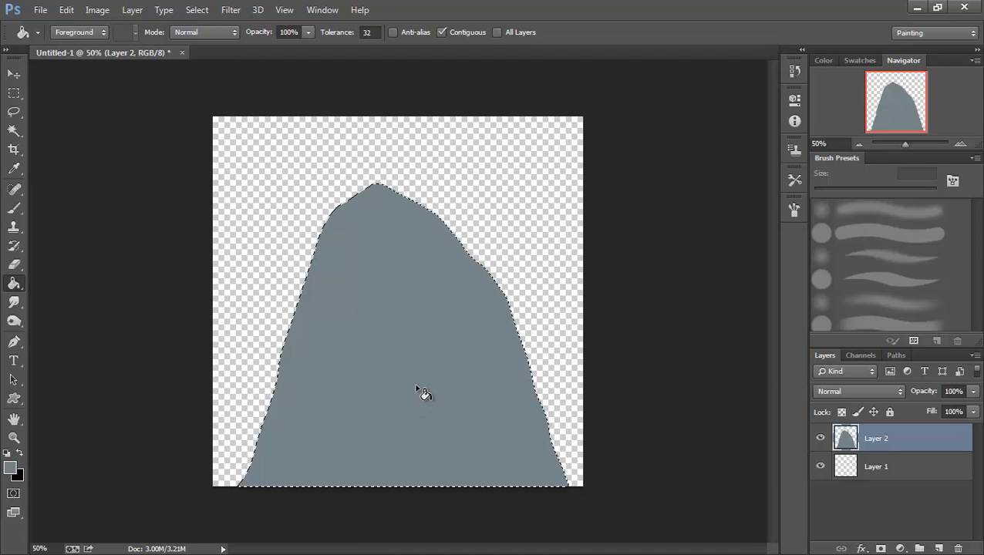
pyautogui.hotkey('ctrl', 'd')
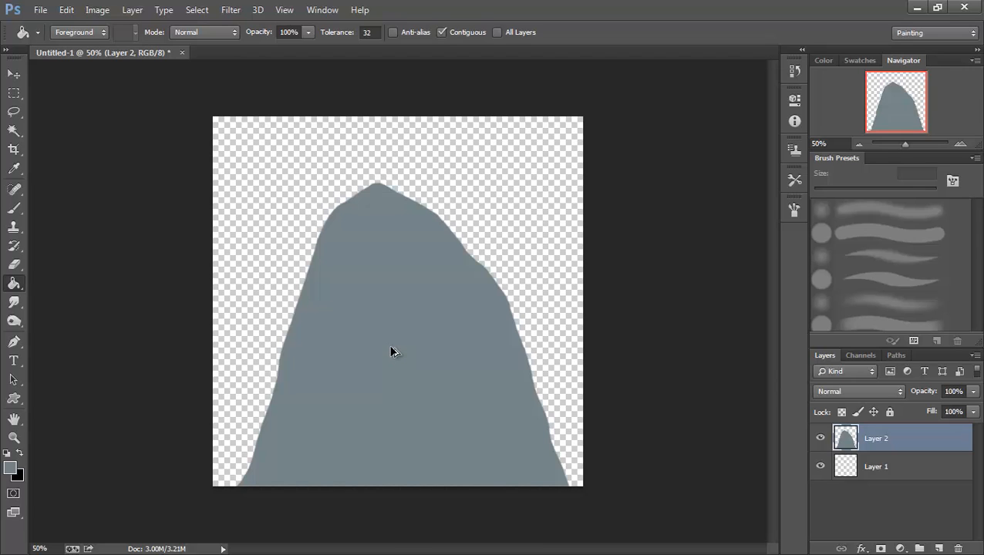
pyautogui.hotkey('ctrl', 'alt', 'z')
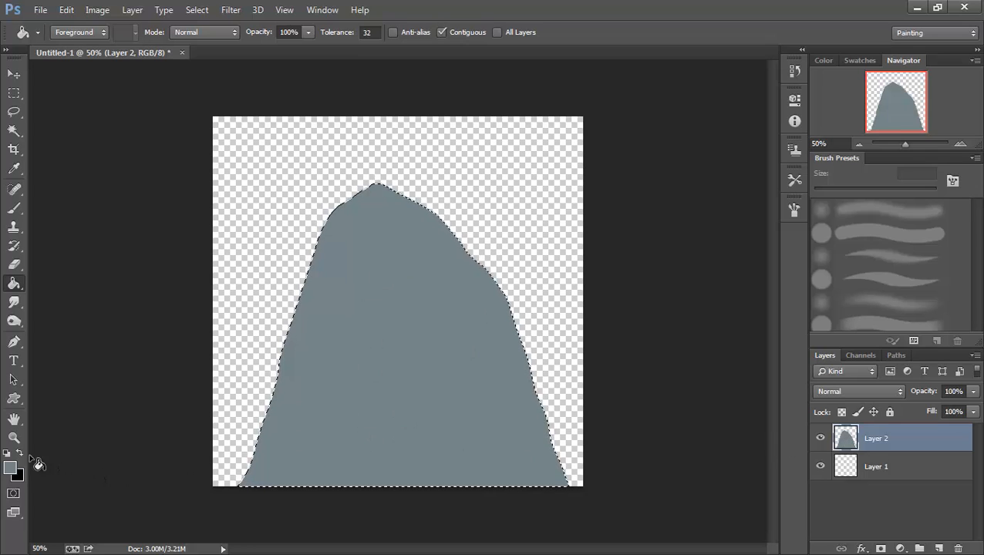
# Set the background color to 5e7378, a slightly darker shade of the rock's fill color
pyautogui.click(20, 477)
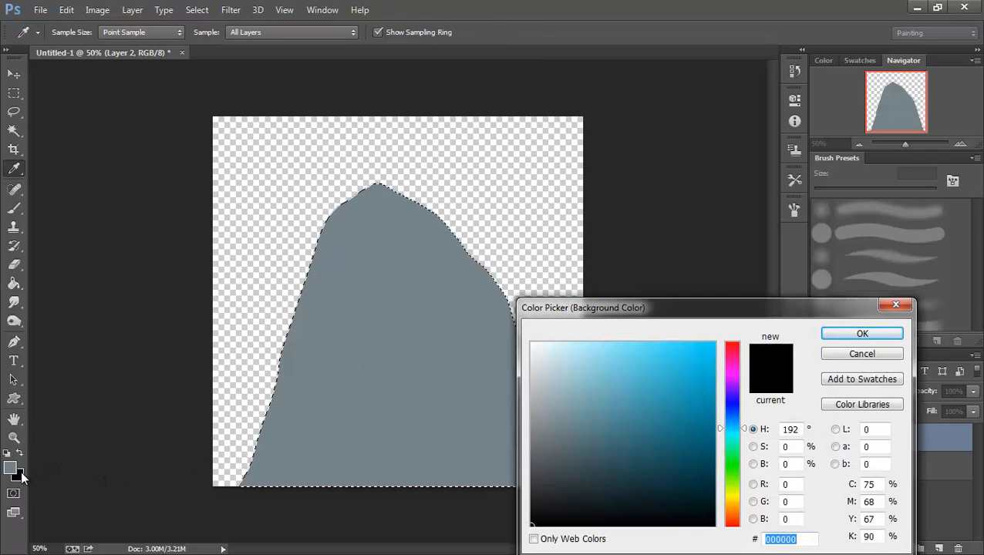
pyautogui.click(370, 455)
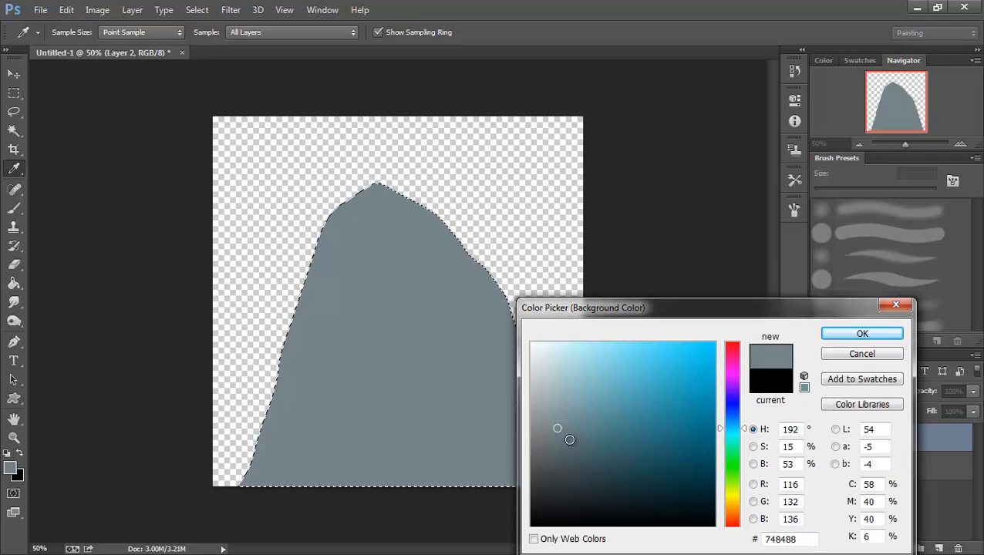
pyautogui.click(569, 439)
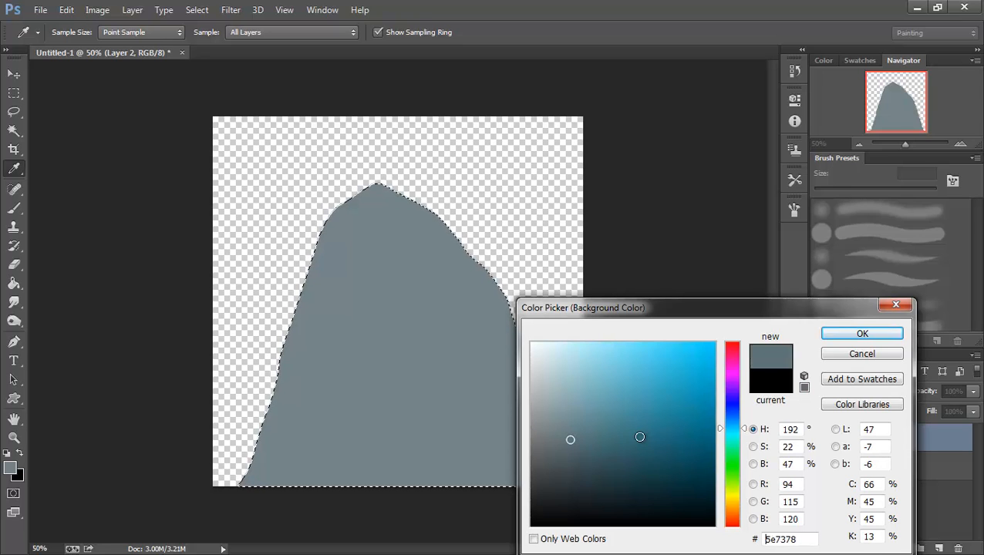
pyautogui.click(845, 334)
pyautogui.press('g')
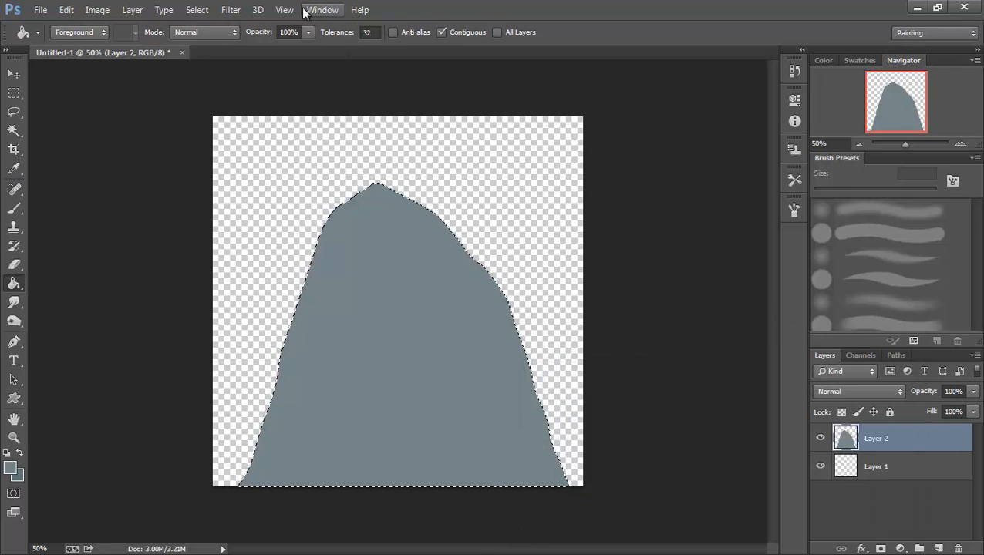
# Render Clouds inside the rock selection to give it a mottled texture, and deselect
pyautogui.click(230, 11)
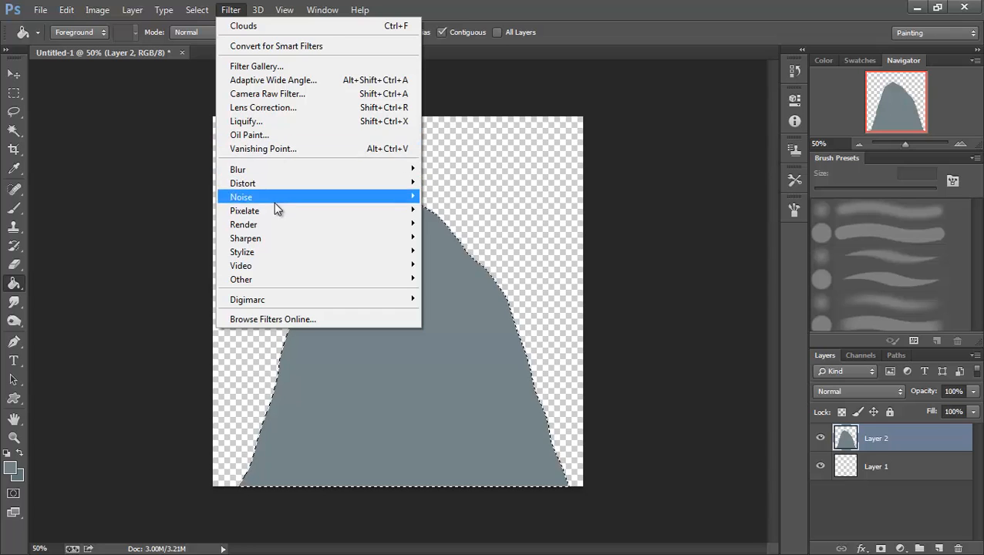
pyautogui.moveTo(273, 223)
pyautogui.click(188, 226)
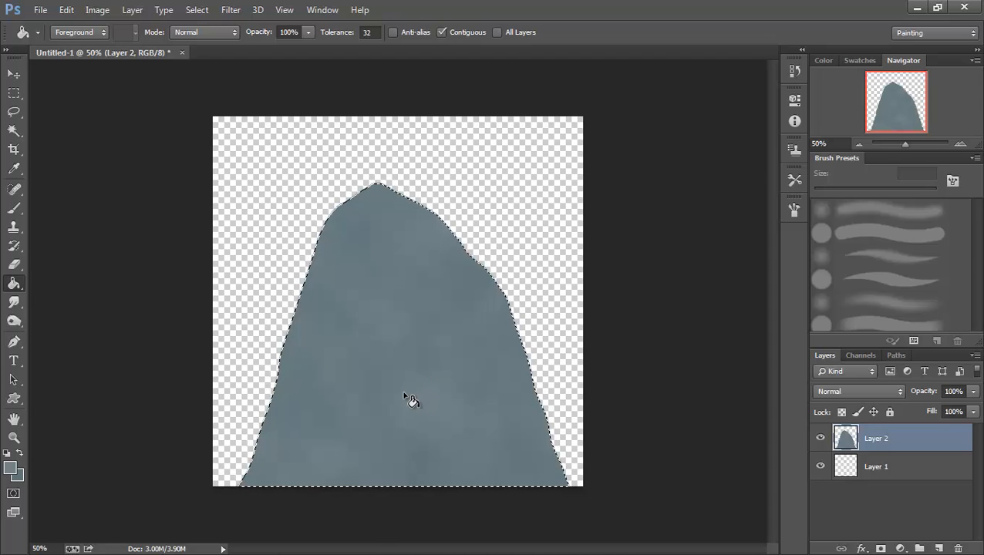
pyautogui.hotkey('ctrl', 'd')
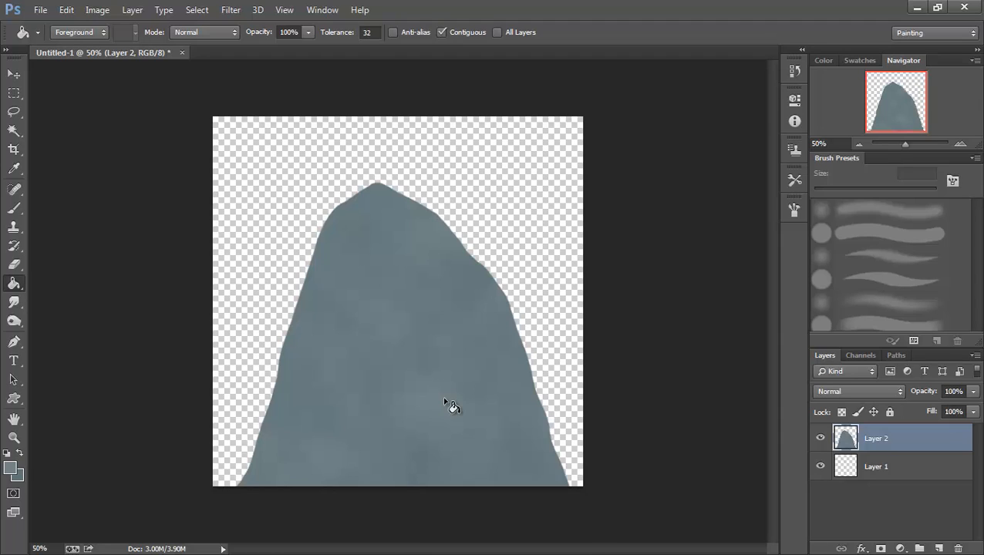
# Duplicate the rock layer and scale the copy to about 50% width and 32% height at the rock's lower-left base
pyautogui.hotkey('ctrl', 'j')
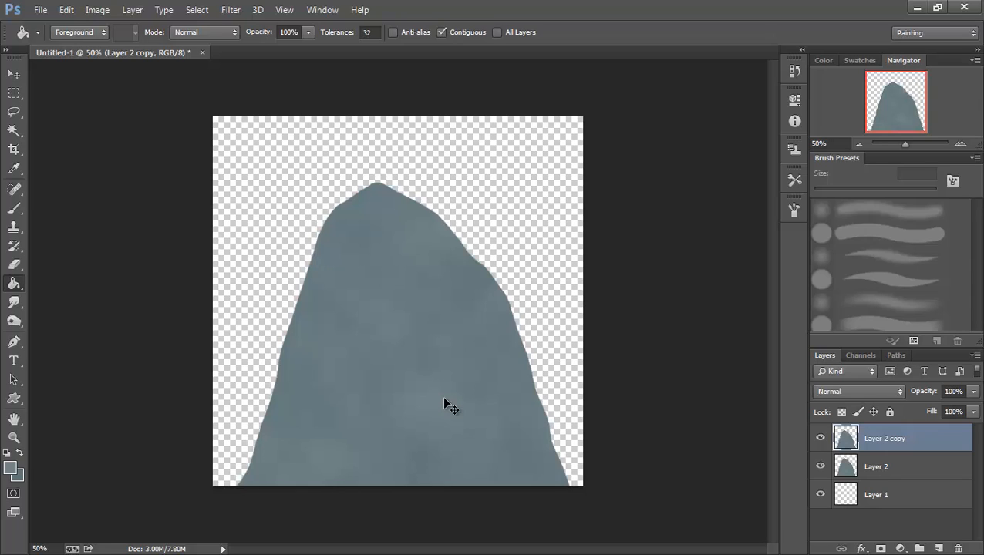
pyautogui.hotkey('ctrl', 't')
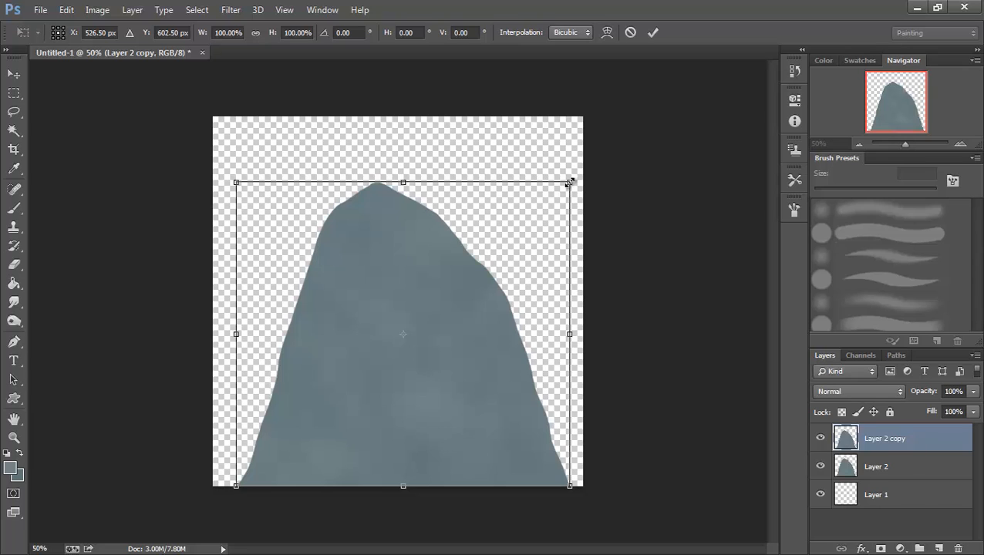
pyautogui.moveTo(569, 183); pyautogui.dragTo(360, 411)
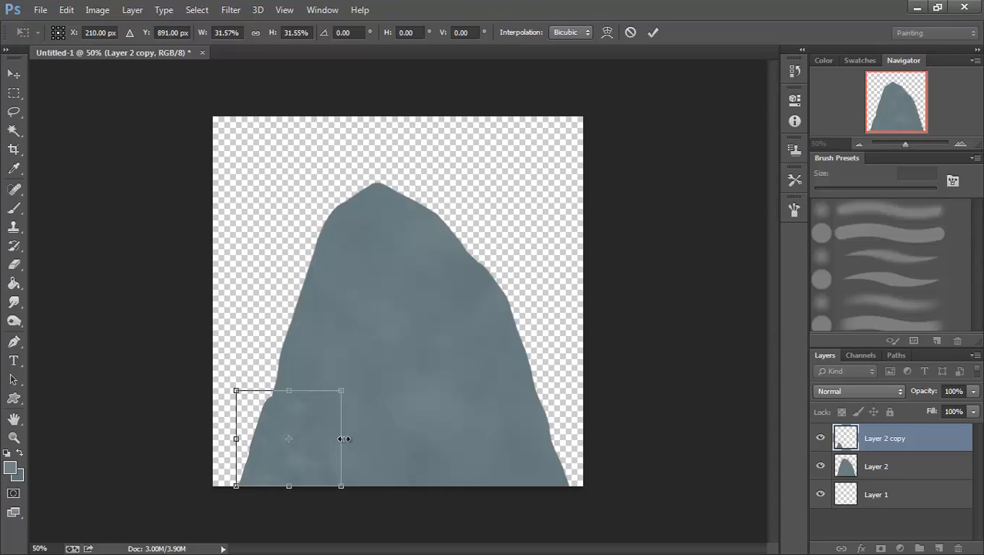
pyautogui.moveTo(341, 440); pyautogui.dragTo(402, 440)
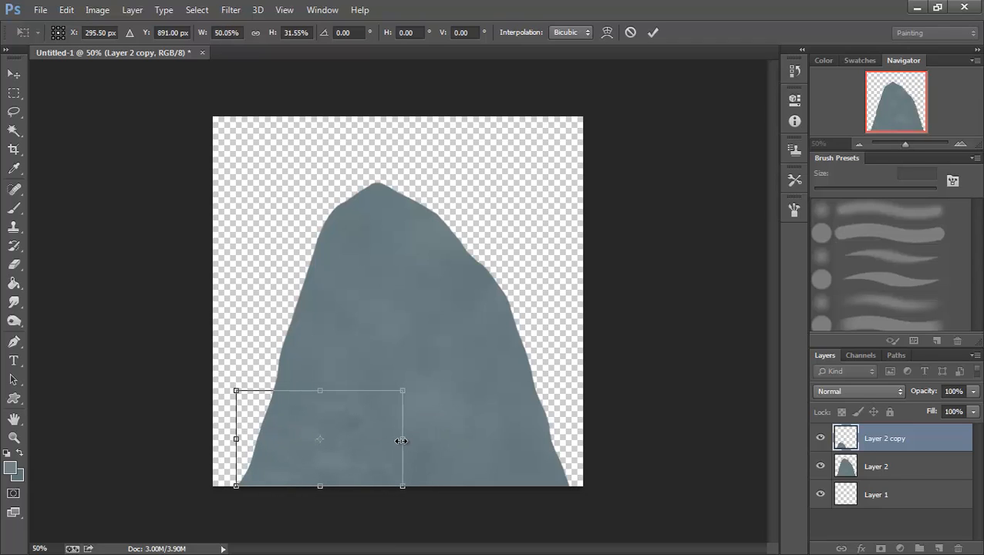
# Warp the small rock copy slightly by pulling its upper part inward, and apply the transform
pyautogui.click(607, 31)
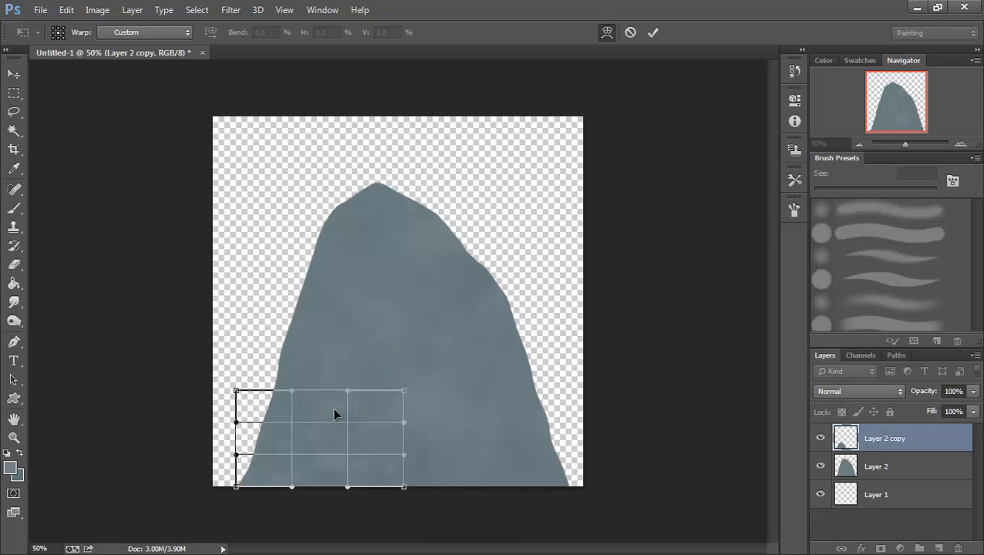
pyautogui.moveTo(333, 409); pyautogui.dragTo(367, 408)
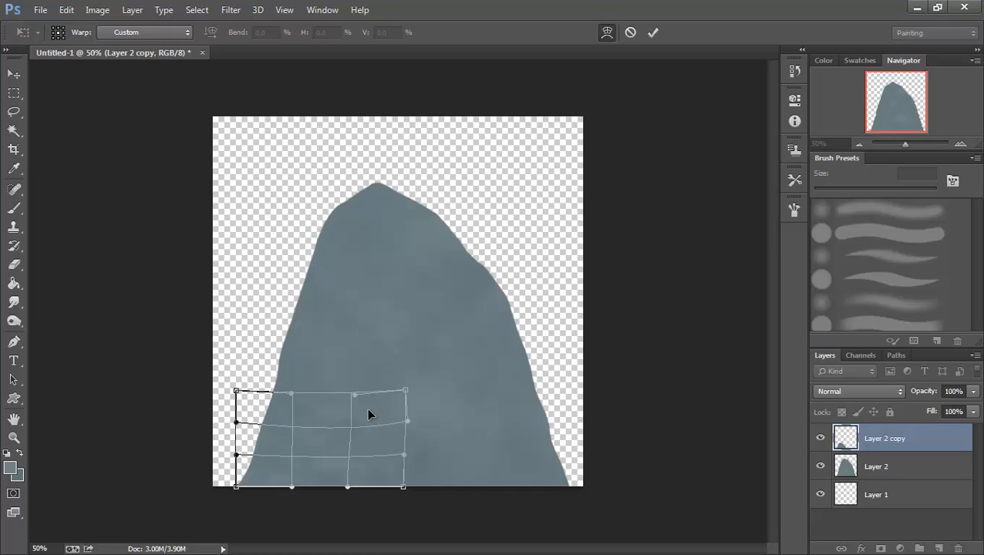
pyautogui.moveTo(267, 415); pyautogui.dragTo(270, 419)
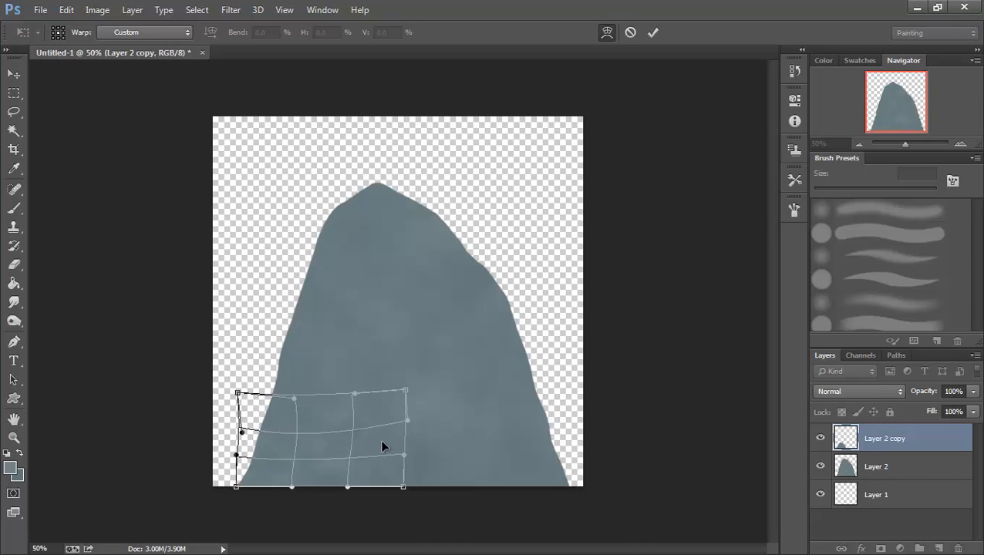
pyautogui.press('Return')
pyautogui.press('g')
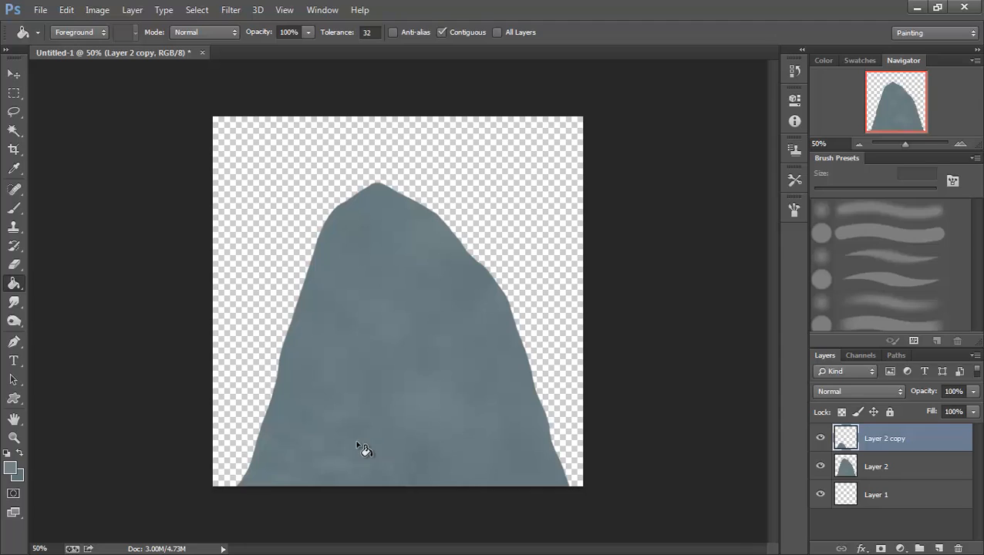
# Move the small rock copy to the large rock's lower-right base and shift the large rock on Layer 2 slightly left
pyautogui.click(17, 74)
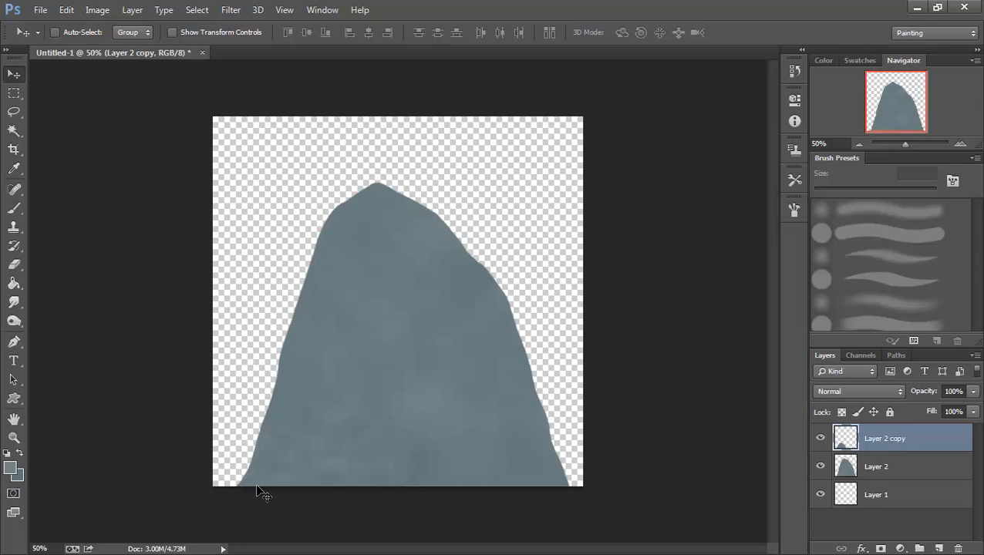
pyautogui.moveTo(333, 446); pyautogui.dragTo(515, 456)
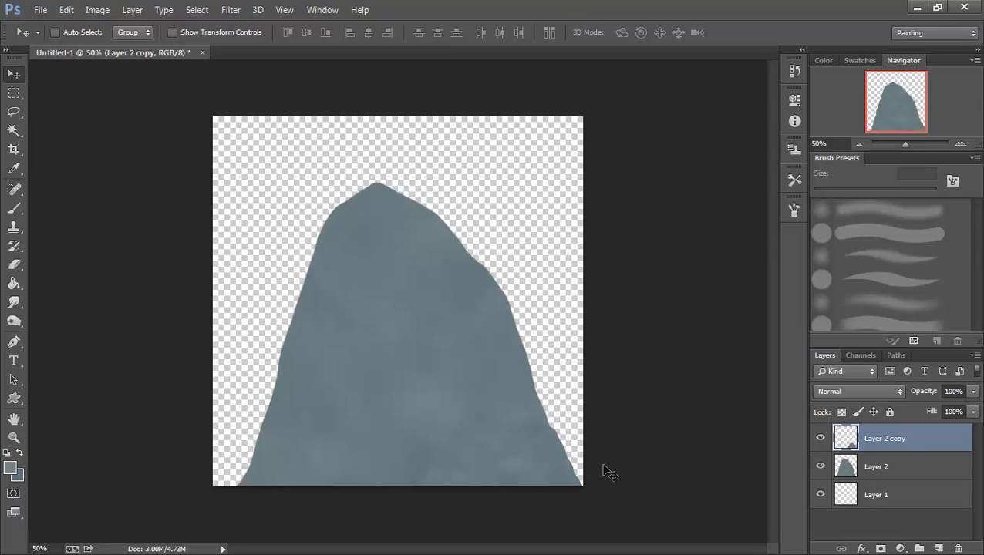
pyautogui.click(879, 468)
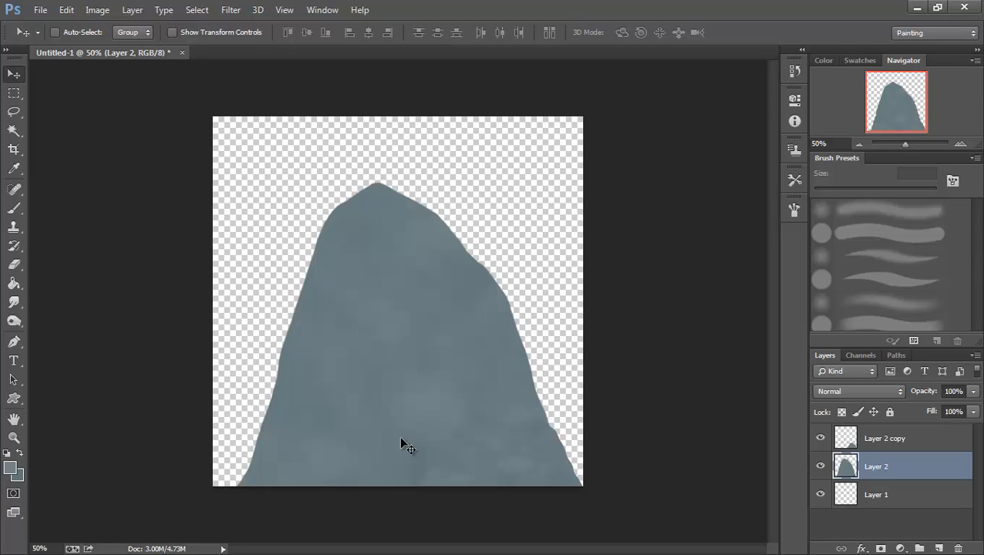
pyautogui.moveTo(400, 445); pyautogui.dragTo(396, 447)
# Stretch the small rock copy to about 139% height and warp its upper-right part outward into a bulging ledge
pyautogui.click(888, 448)
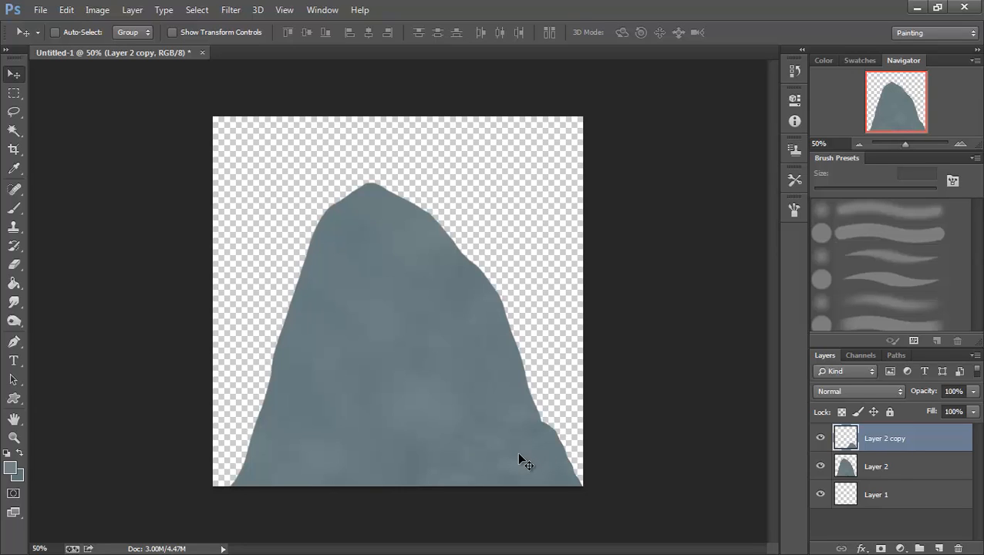
pyautogui.hotkey('ctrl', 't')
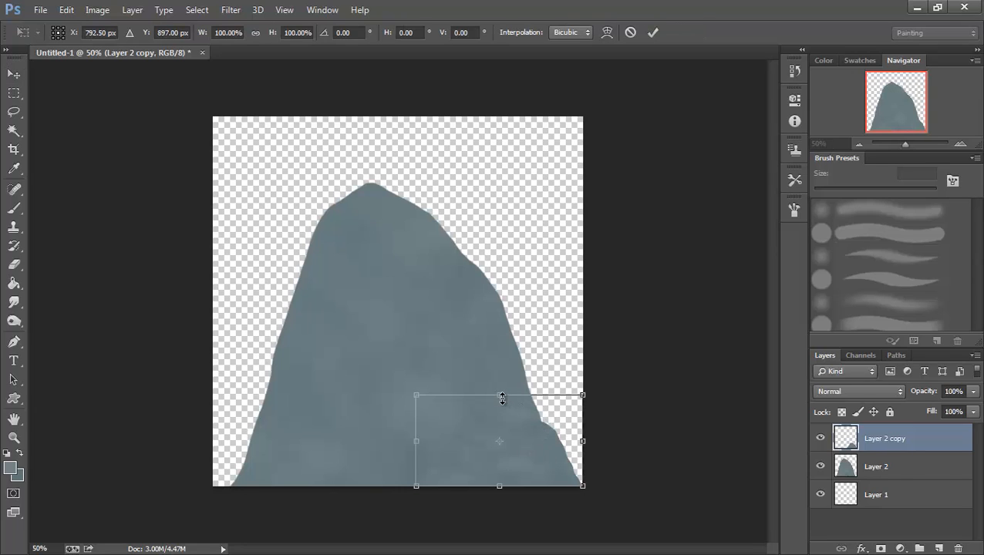
pyautogui.moveTo(501, 398); pyautogui.dragTo(499, 362)
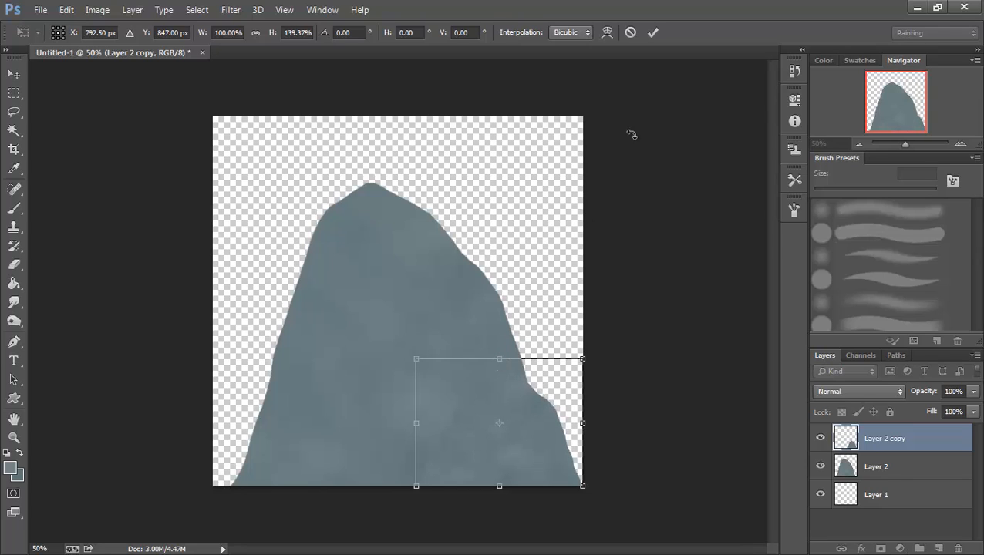
pyautogui.click(606, 34)
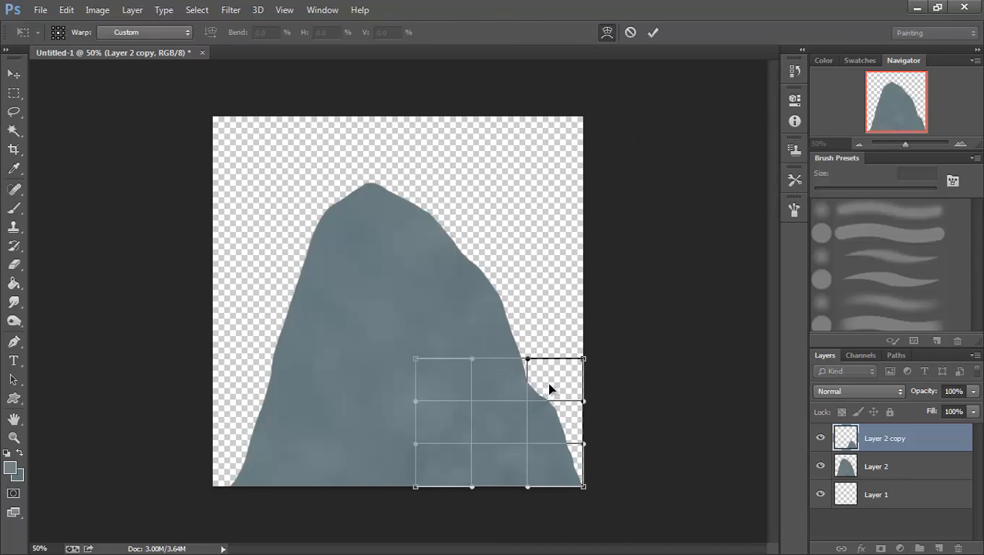
pyautogui.moveTo(549, 389)
pyautogui.mouseDown()
pyautogui.moveTo(567, 395)
pyautogui.moveTo(559, 388)
pyautogui.mouseUp()
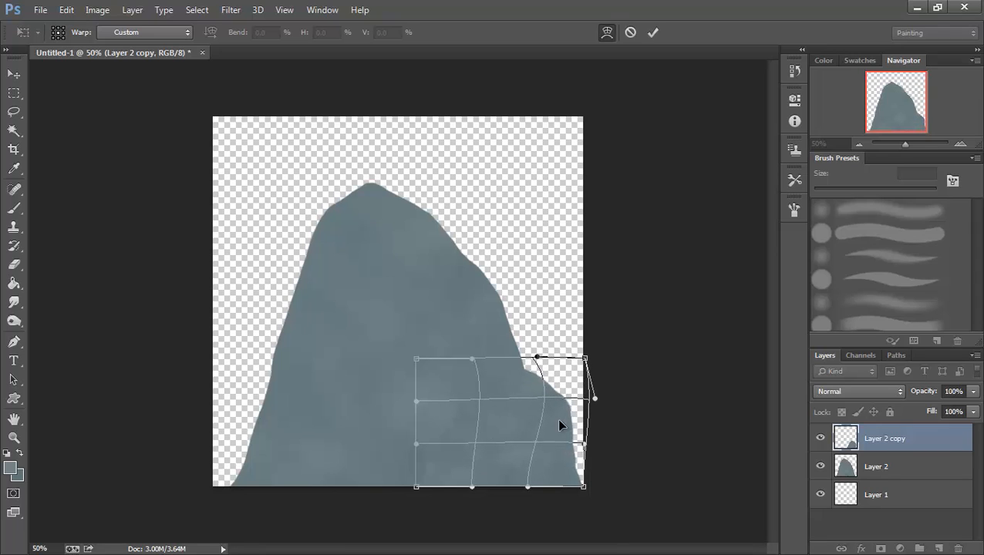
pyautogui.press('Return')
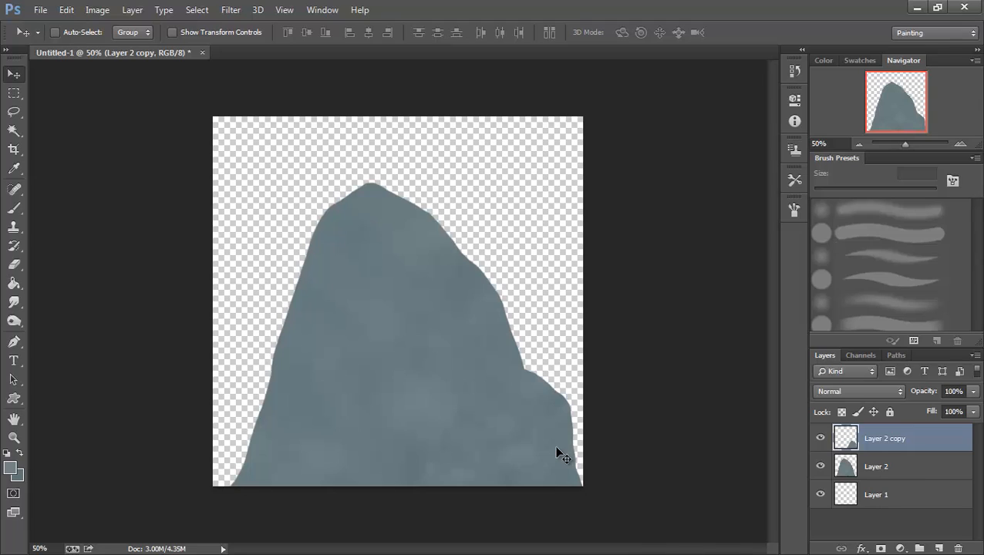
# Duplicate Layer 2, scale the copy to about 36% width and 67.5% height, and move it to the canvas's lower-left edge
pyautogui.click(888, 467)
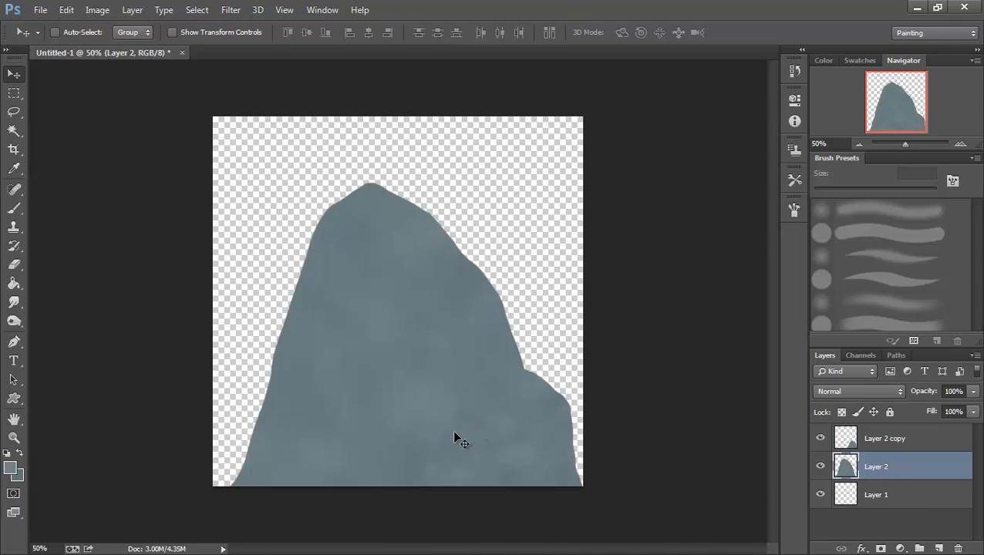
pyautogui.hotkey('ctrl', 'j')
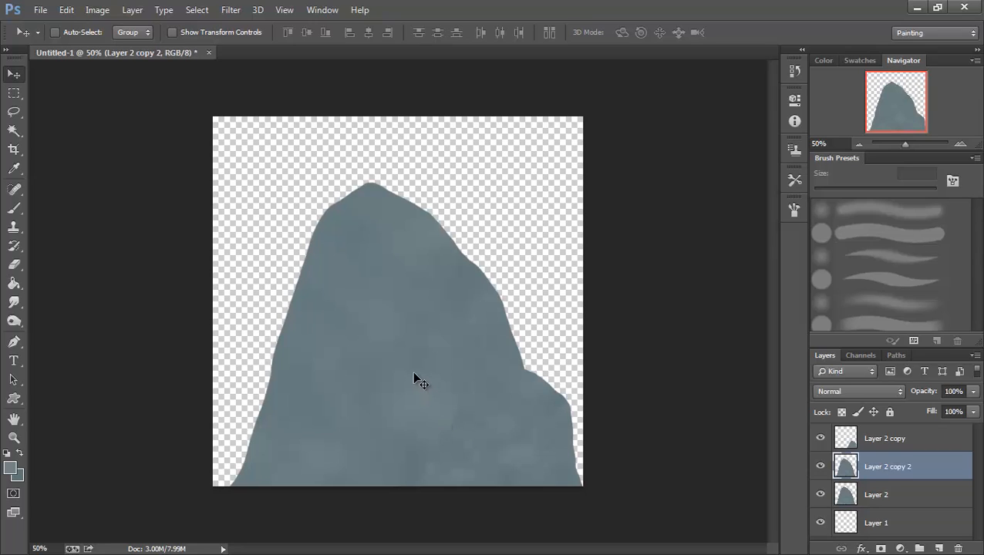
pyautogui.hotkey('ctrl', 't')
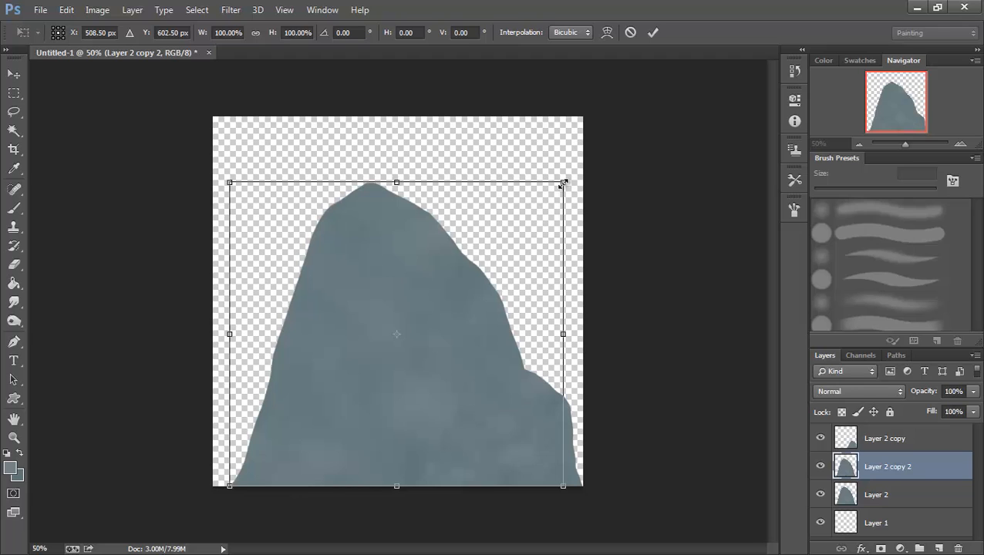
pyautogui.moveTo(563, 184); pyautogui.dragTo(356, 387)
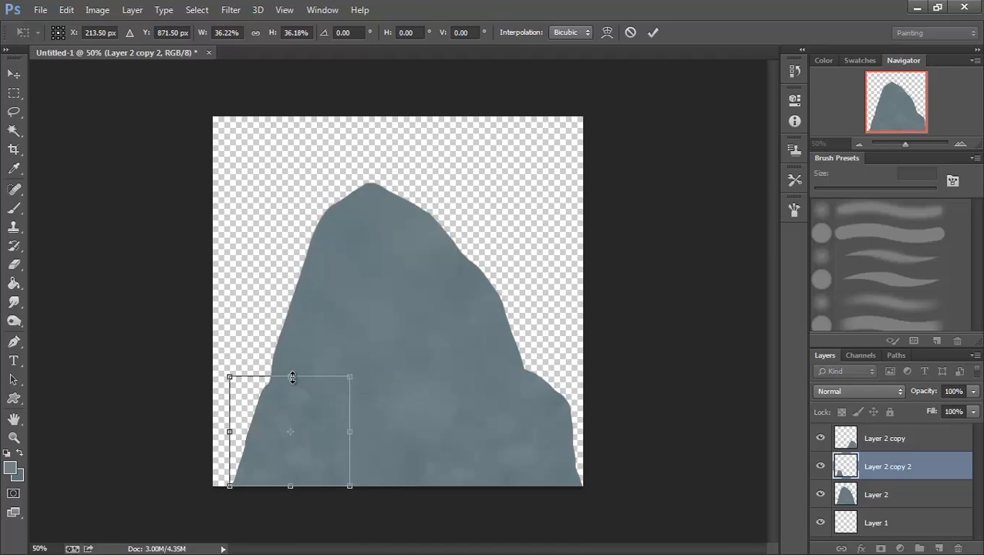
pyautogui.moveTo(287, 380); pyautogui.dragTo(293, 285)
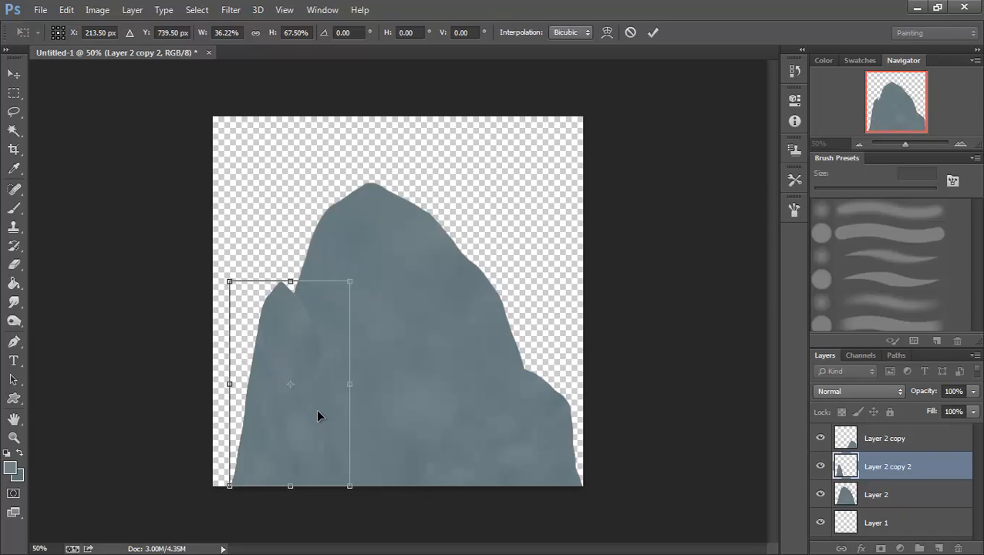
pyautogui.moveTo(310, 409); pyautogui.dragTo(305, 417)
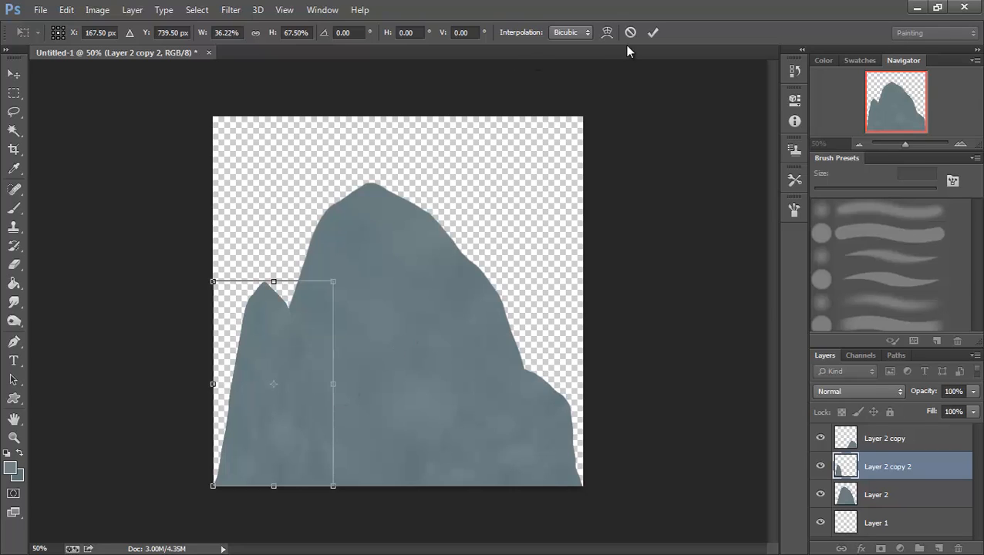
# Warp the left rock copy's peak downward into a blunter top, stretch it to about 80.5% height, and apply the transform
pyautogui.click(607, 32)
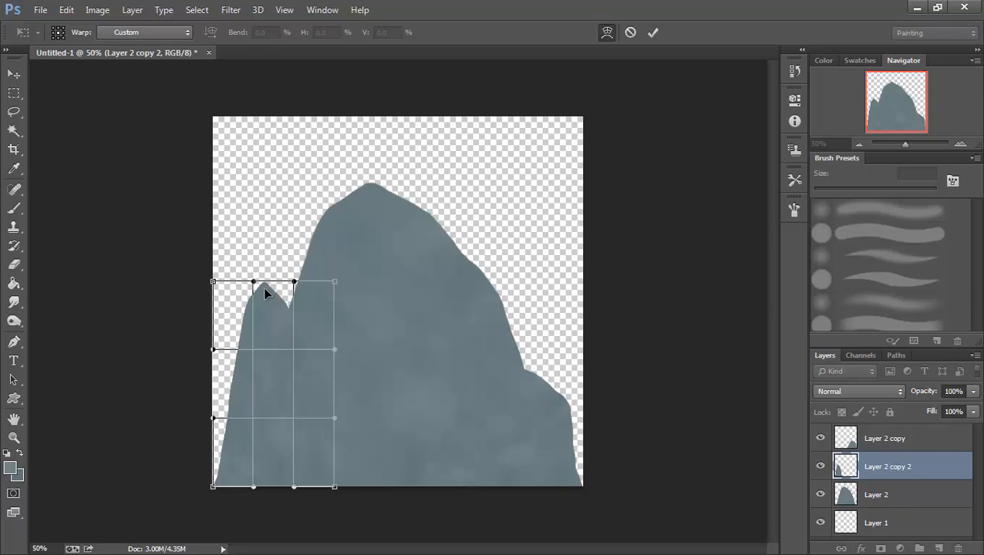
pyautogui.moveTo(263, 287); pyautogui.dragTo(313, 305)
pyautogui.moveTo(245, 311); pyautogui.dragTo(269, 312)
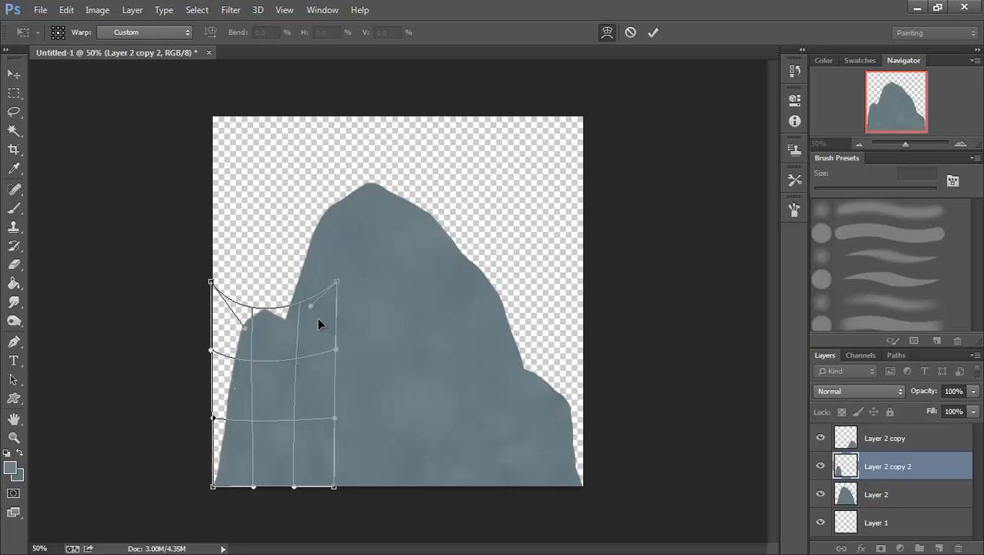
pyautogui.hotkey('ctrl', 'z')
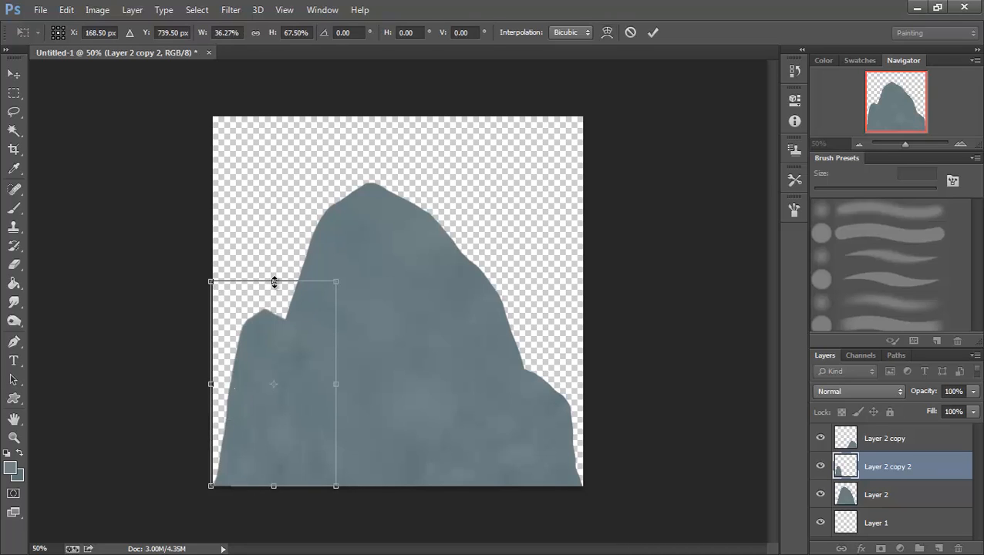
pyautogui.moveTo(273, 281); pyautogui.dragTo(276, 241)
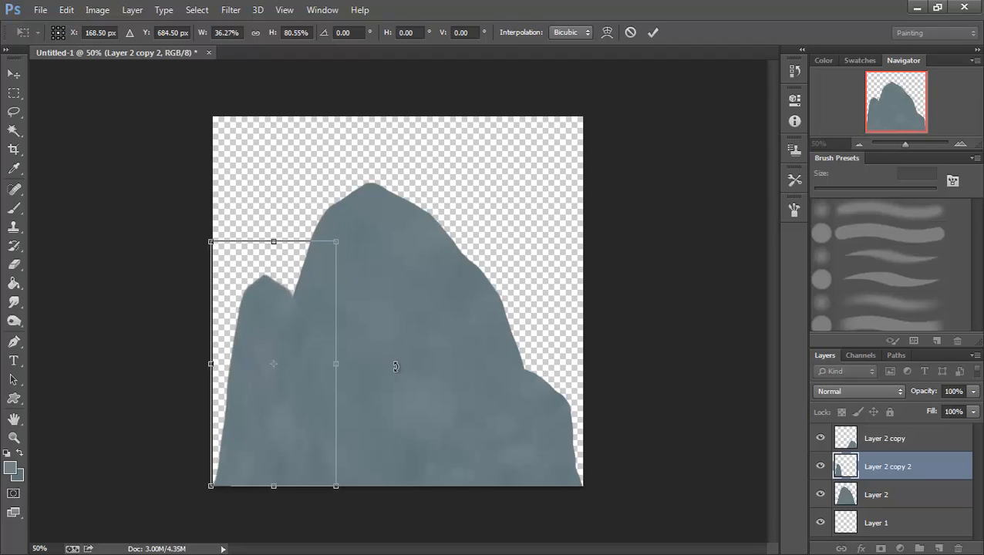
pyautogui.press('Return')
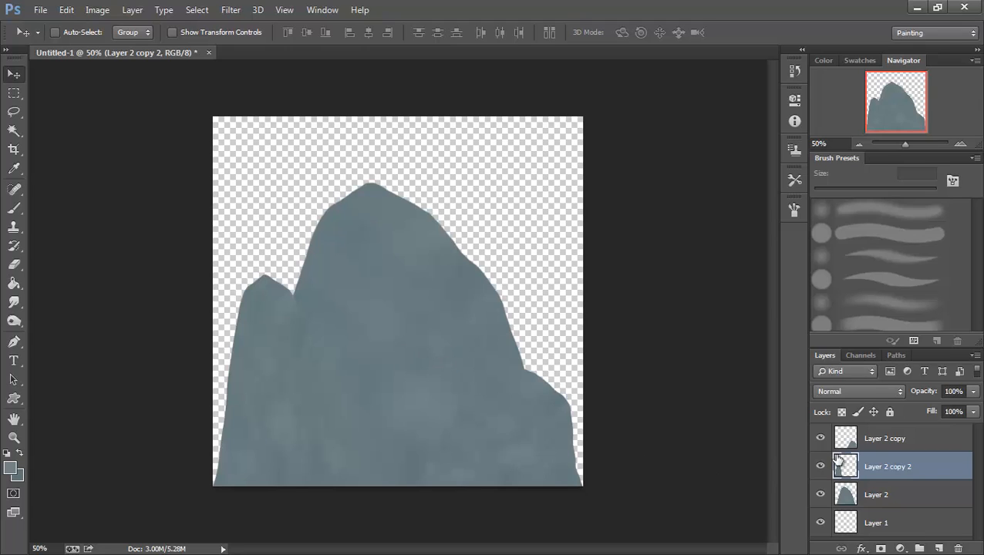
# Outline the large rock on Layer 2 with a 6 px black (000000) stroke placed inside at 100% opacity
pyautogui.click(889, 497)
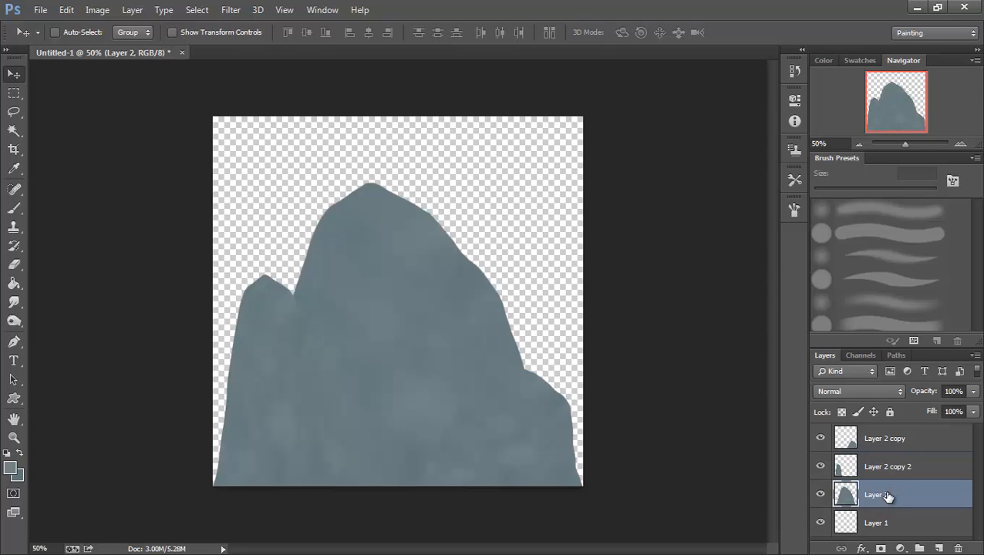
pyautogui.click(66, 10)
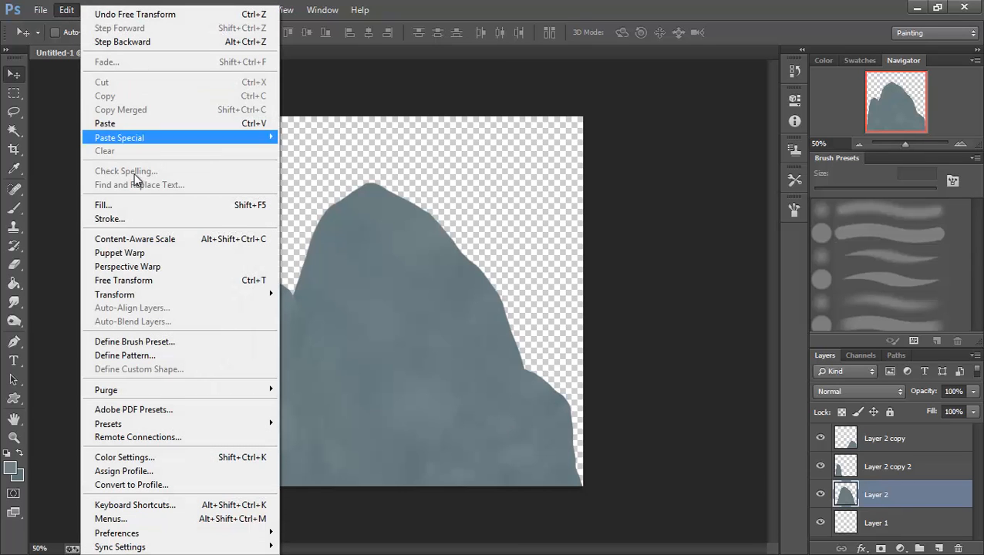
pyautogui.click(123, 219)
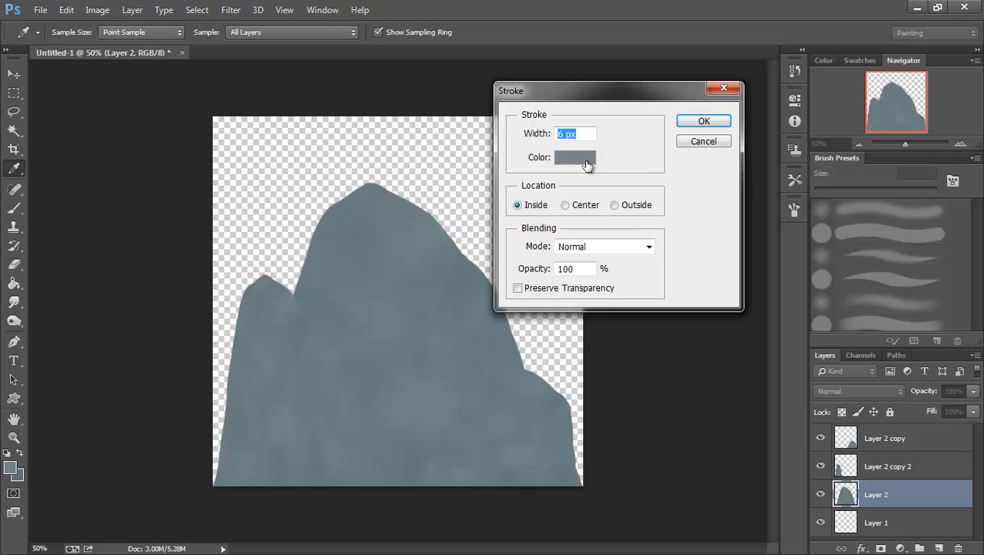
pyautogui.click(588, 165)
pyautogui.moveTo(588, 424); pyautogui.dragTo(529, 530)
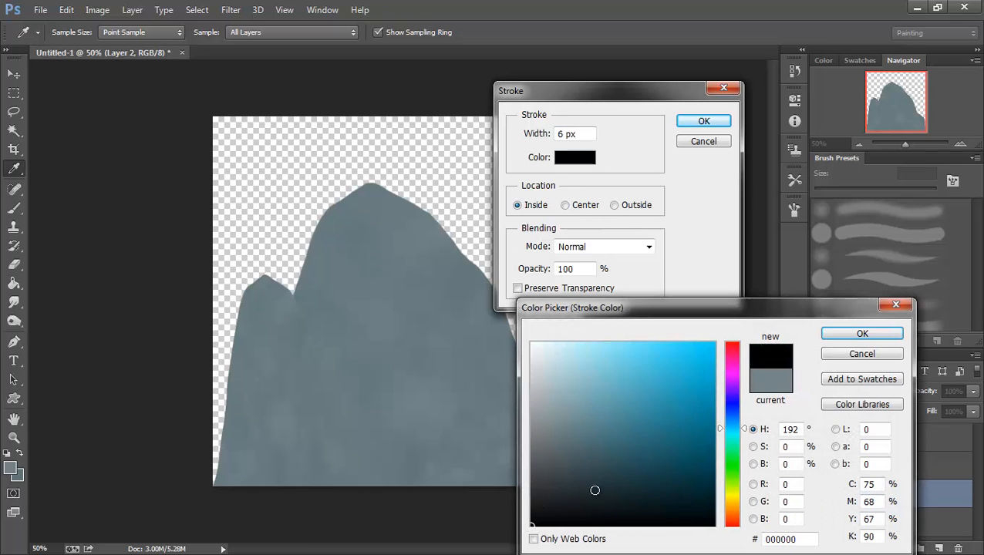
pyautogui.click(862, 333)
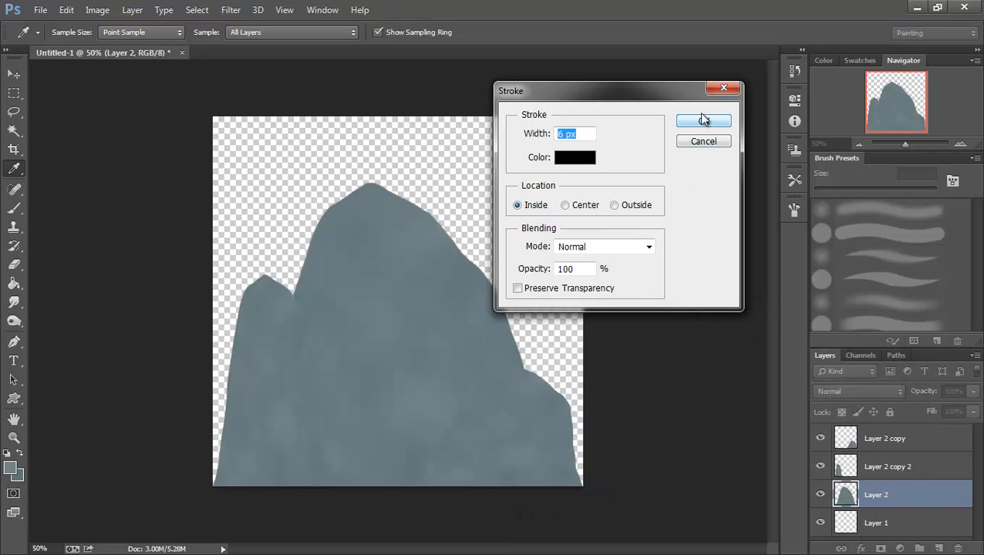
pyautogui.click(703, 122)
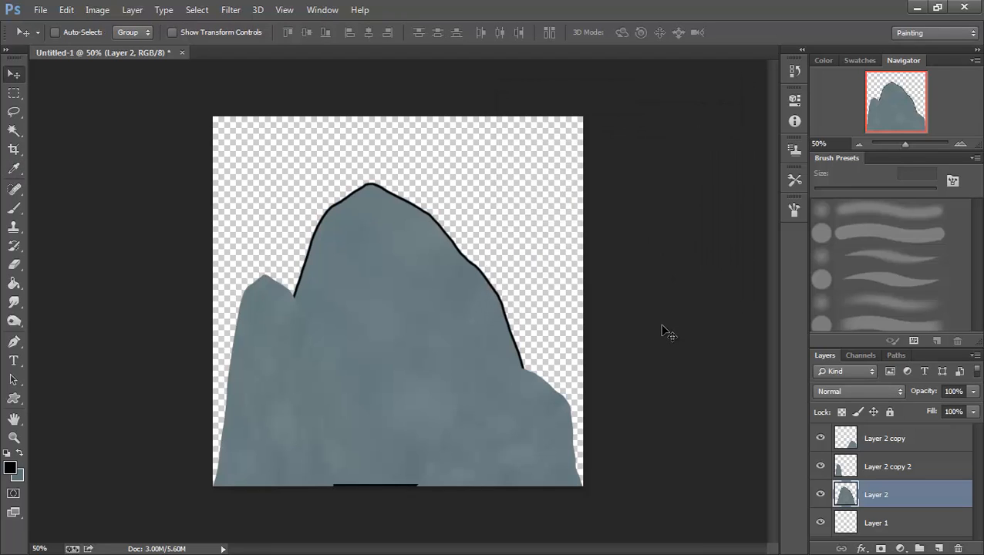
# Outline the left rock on Layer 2 copy 2 with the same 6 px black inside stroke
pyautogui.click(871, 468)
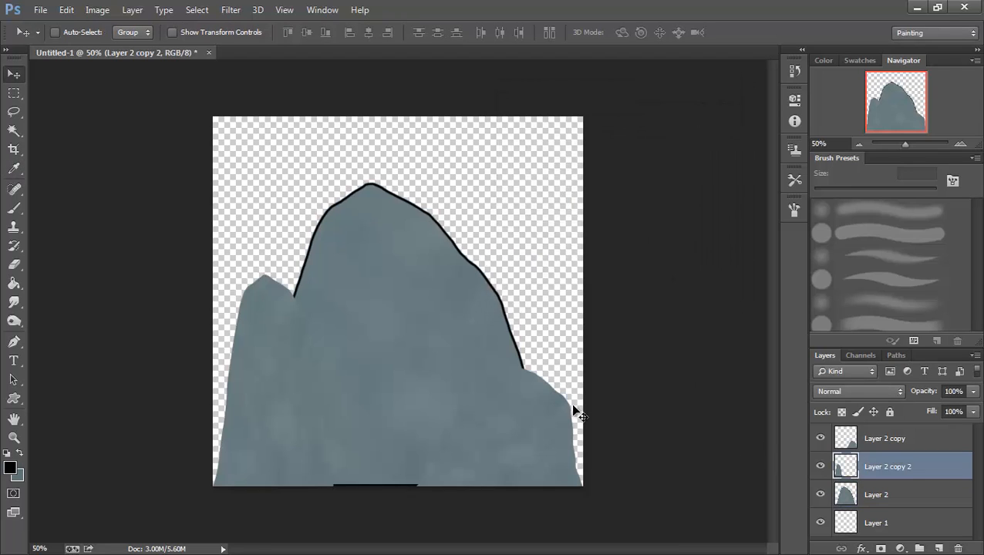
pyautogui.click(67, 11)
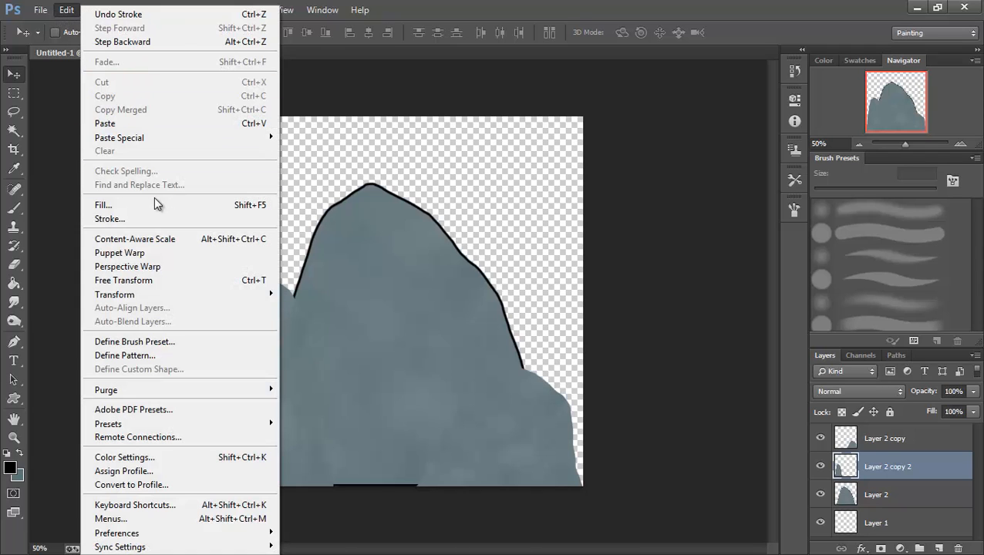
pyautogui.click(161, 218)
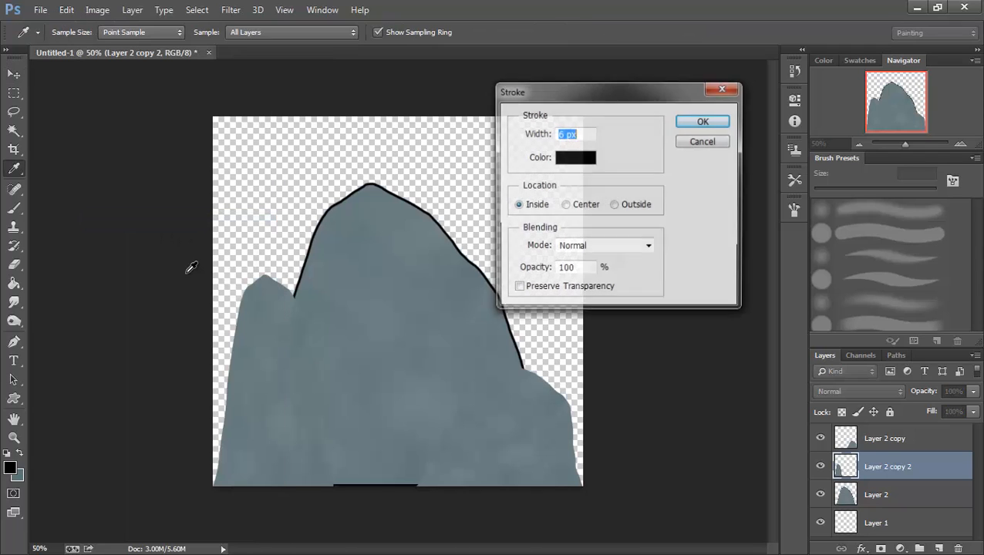
pyautogui.click(703, 121)
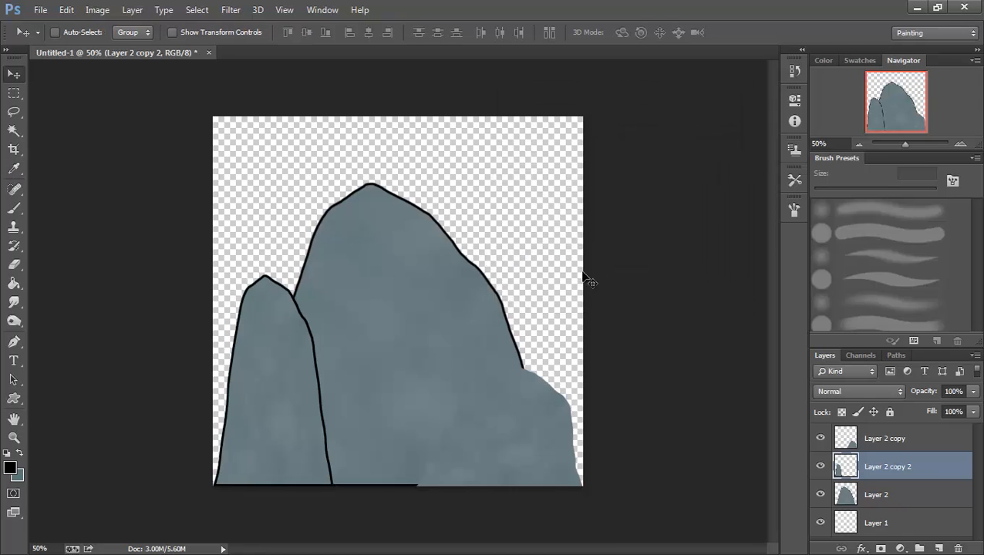
# Outline the small lower-right rock on Layer 2 copy with the same 6 px black inside stroke
pyautogui.click(876, 443)
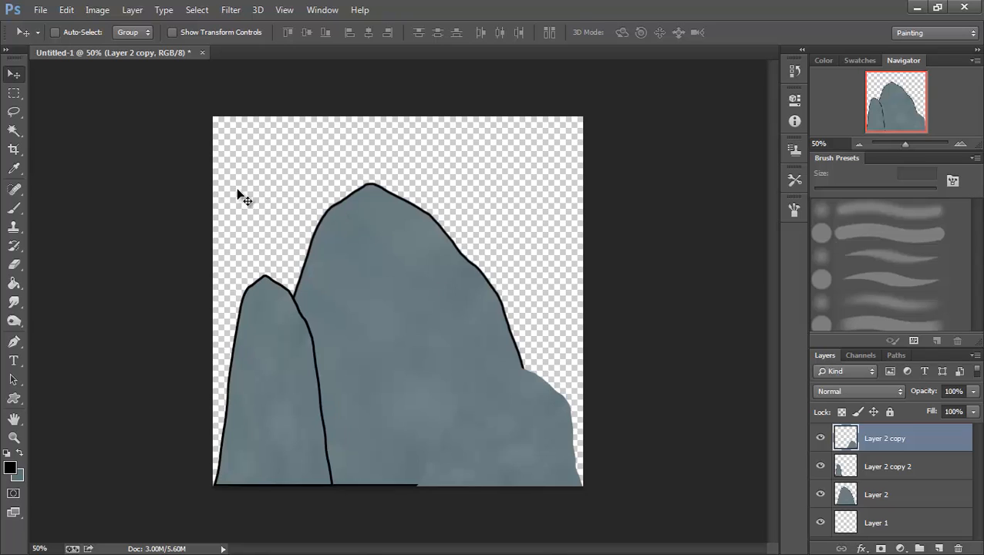
pyautogui.click(41, 10)
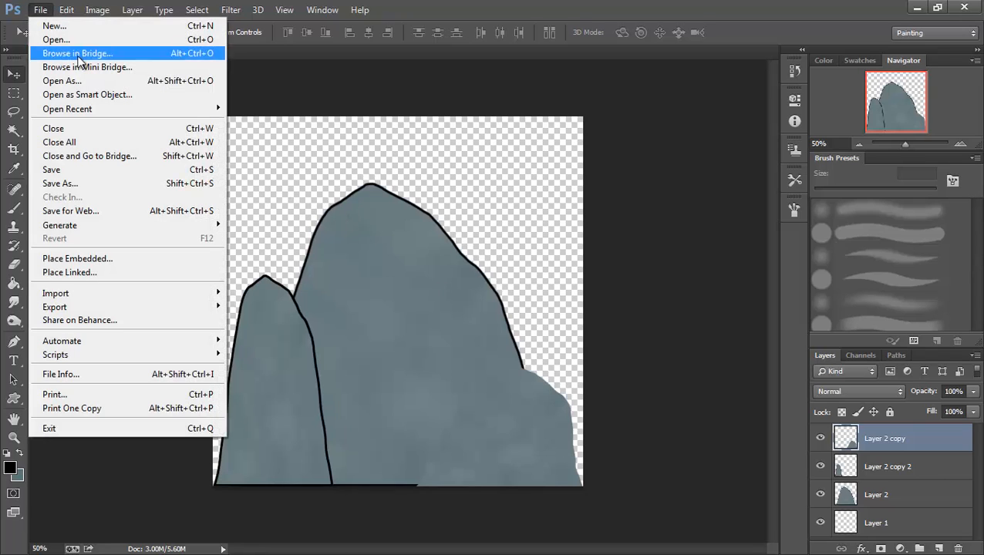
pyautogui.moveTo(66, 10)
pyautogui.click(115, 219)
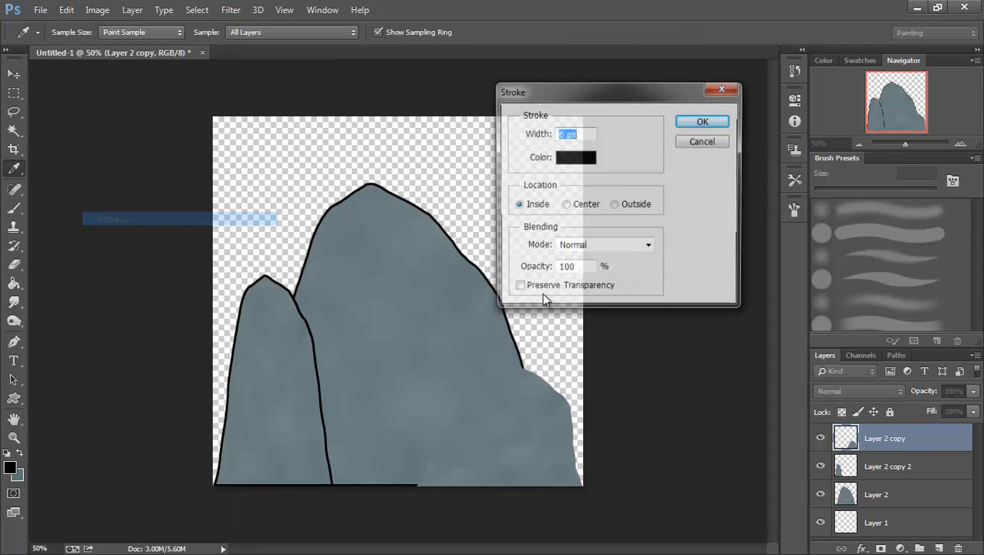
pyautogui.click(702, 122)
pyautogui.press('v')
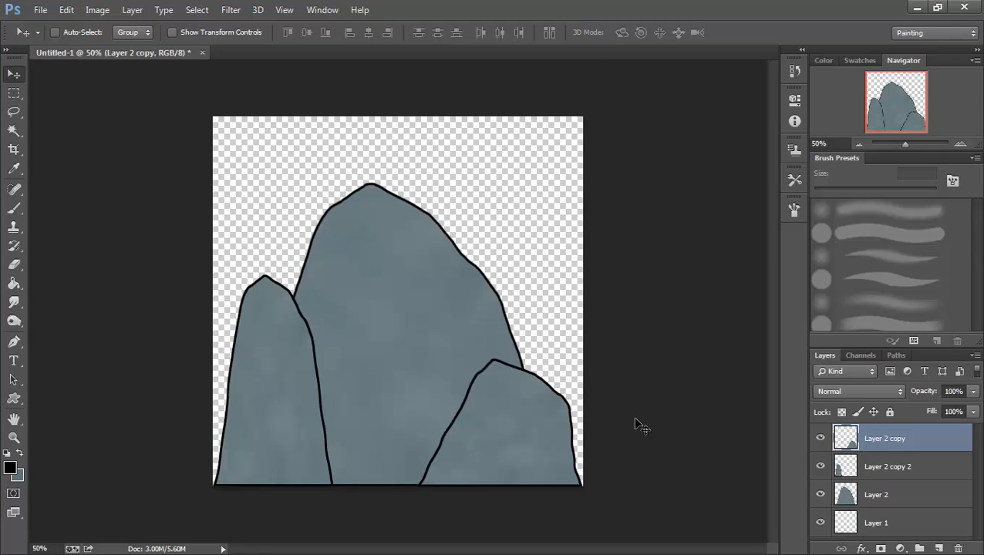
# Darken the large rock's center and base on Layer 2 with the Burn tool at 400 px, Midtones, 36% exposure
pyautogui.click(881, 495)
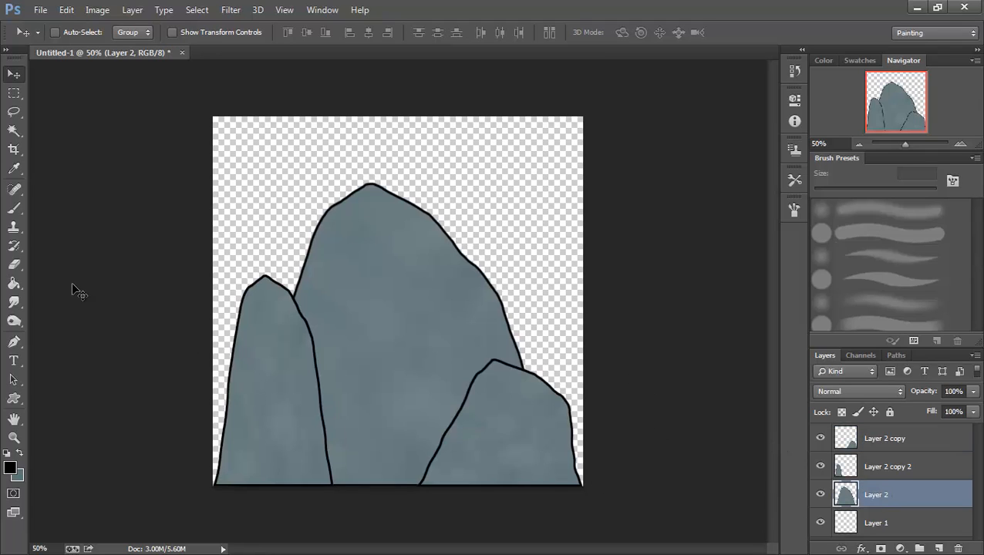
pyautogui.click(14, 321)
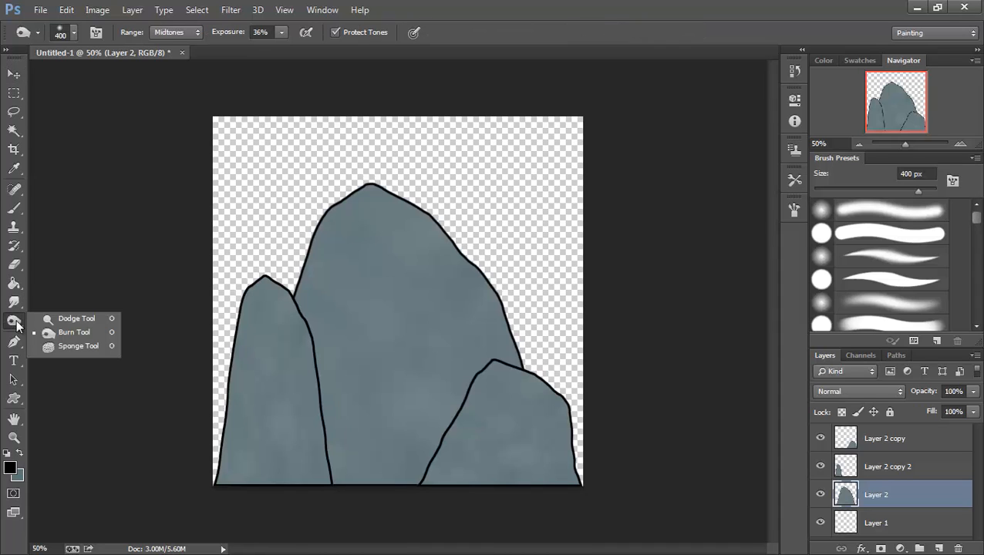
pyautogui.click(77, 332)
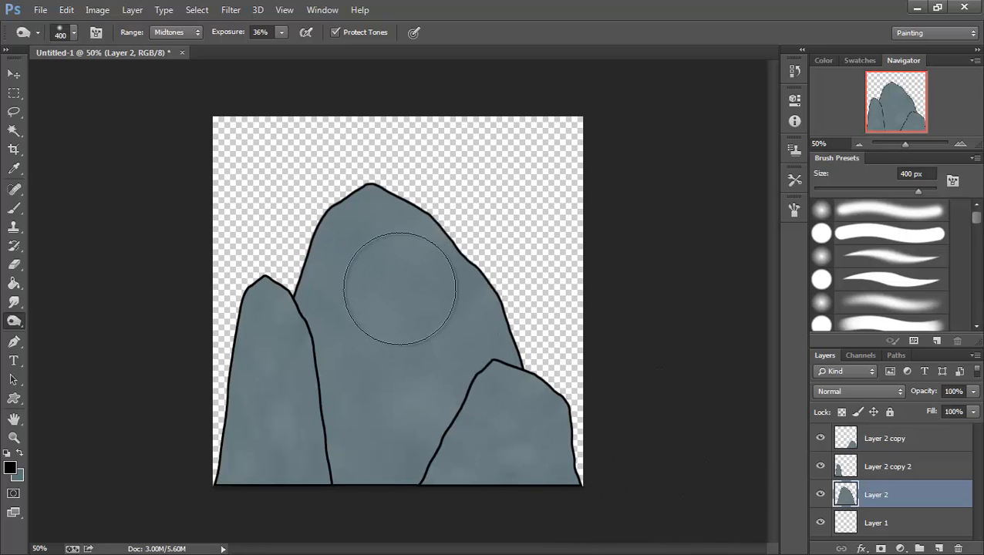
pyautogui.moveTo(415, 252); pyautogui.dragTo(415, 367)
pyautogui.moveTo(436, 445); pyautogui.dragTo(404, 336)
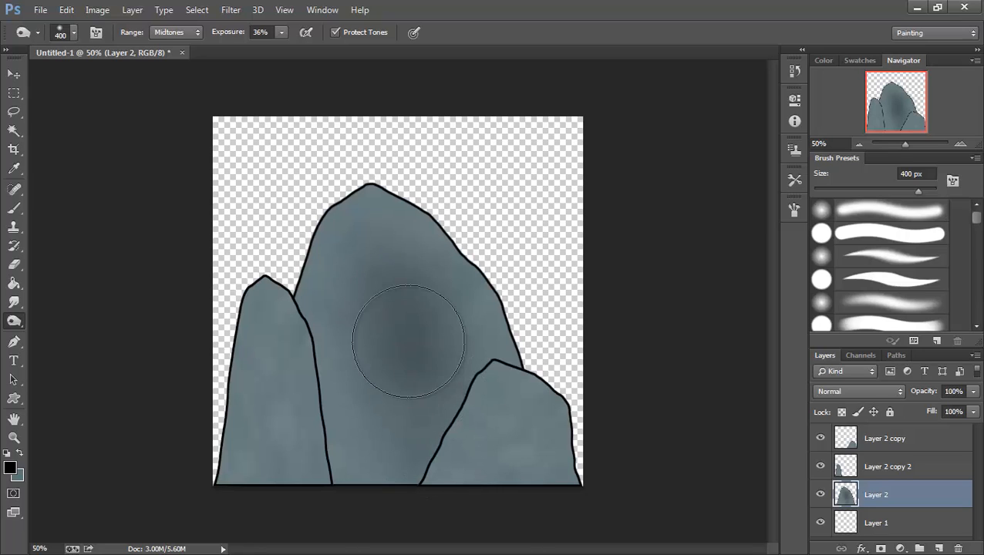
pyautogui.moveTo(378, 418); pyautogui.dragTo(374, 417)
pyautogui.moveTo(340, 466)
pyautogui.mouseDown()
pyautogui.moveTo(367, 473)
pyautogui.moveTo(426, 398)
pyautogui.moveTo(437, 419)
pyautogui.moveTo(417, 480)
pyautogui.moveTo(502, 470)
pyautogui.moveTo(323, 440)
pyautogui.moveTo(414, 464)
pyautogui.moveTo(425, 436)
pyautogui.moveTo(347, 461)
pyautogui.moveTo(273, 456)
pyautogui.moveTo(384, 481)
pyautogui.moveTo(455, 452)
pyautogui.moveTo(475, 396)
pyautogui.moveTo(455, 427)
pyautogui.moveTo(389, 473)
pyautogui.moveTo(314, 474)
pyautogui.moveTo(289, 460)
pyautogui.moveTo(370, 465)
pyautogui.moveTo(450, 422)
pyautogui.moveTo(486, 387)
pyautogui.moveTo(439, 418)
pyautogui.moveTo(424, 309)
pyautogui.moveTo(416, 347)
pyautogui.moveTo(365, 390)
pyautogui.moveTo(372, 365)
pyautogui.moveTo(340, 461)
pyautogui.moveTo(360, 453)
pyautogui.moveTo(297, 490)
pyautogui.moveTo(420, 467)
pyautogui.moveTo(318, 495)
pyautogui.moveTo(419, 374)
pyautogui.moveTo(418, 285)
pyautogui.moveTo(422, 332)
pyautogui.moveTo(382, 266)
pyautogui.moveTo(460, 457)
pyautogui.moveTo(458, 443)
pyautogui.moveTo(442, 437)
pyautogui.moveTo(450, 460)
pyautogui.mouseUp()
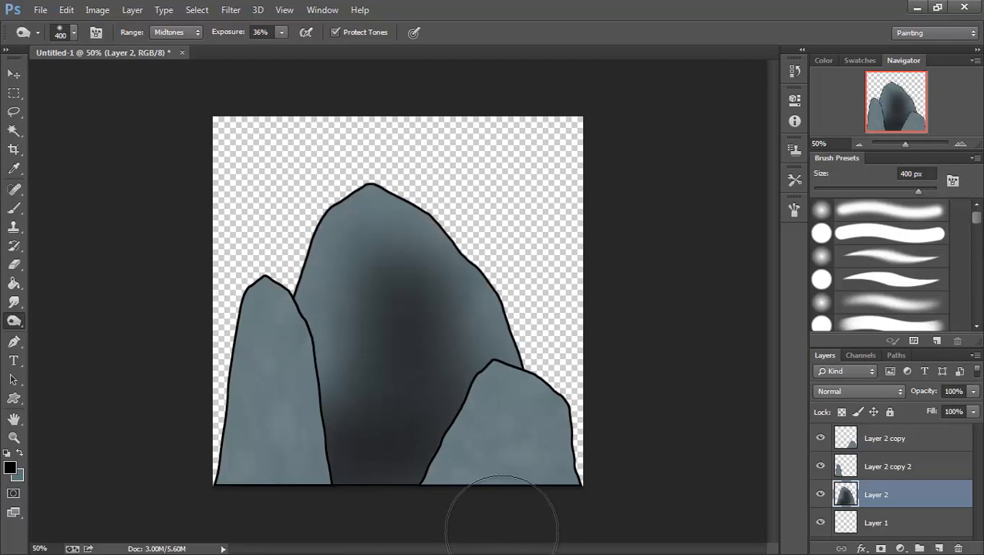
# Burn the inner side and base of the left rock on Layer 2 copy 2 to shade them dark
pyautogui.click(894, 468)
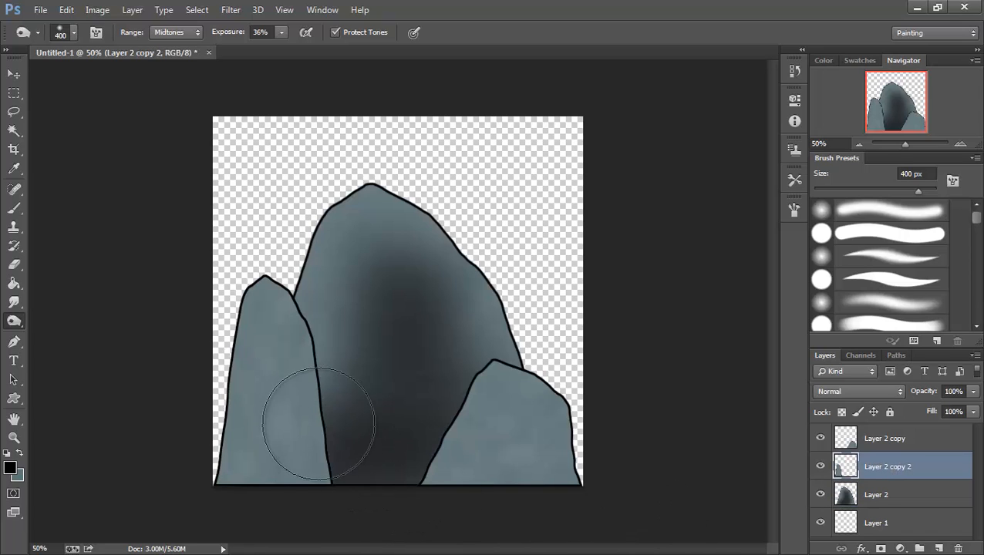
pyautogui.moveTo(294, 405)
pyautogui.mouseDown()
pyautogui.moveTo(307, 372)
pyautogui.moveTo(307, 439)
pyautogui.mouseUp()
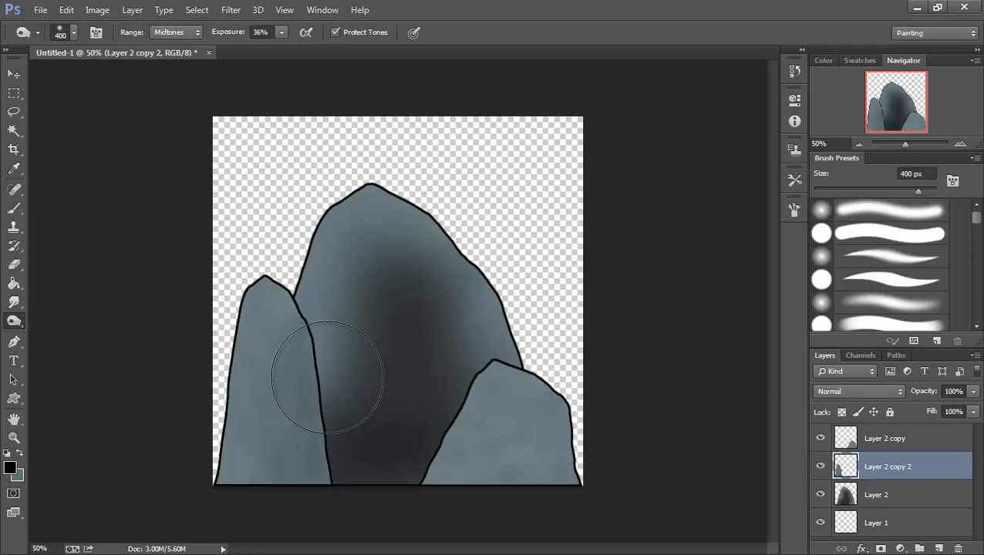
pyautogui.moveTo(311, 355)
pyautogui.mouseDown()
pyautogui.moveTo(284, 530)
pyautogui.moveTo(307, 453)
pyautogui.moveTo(297, 540)
pyautogui.moveTo(302, 461)
pyautogui.moveTo(274, 523)
pyautogui.moveTo(276, 501)
pyautogui.moveTo(229, 521)
pyautogui.moveTo(287, 500)
pyautogui.moveTo(319, 440)
pyautogui.moveTo(239, 522)
pyautogui.moveTo(298, 463)
pyautogui.moveTo(282, 382)
pyautogui.moveTo(254, 533)
pyautogui.moveTo(516, 519)
pyautogui.moveTo(388, 450)
pyautogui.moveTo(293, 358)
pyautogui.moveTo(300, 442)
pyautogui.moveTo(279, 501)
pyautogui.moveTo(377, 510)
pyautogui.moveTo(407, 405)
pyautogui.moveTo(335, 337)
pyautogui.moveTo(443, 328)
pyautogui.moveTo(464, 351)
pyautogui.moveTo(410, 418)
pyautogui.moveTo(343, 419)
pyautogui.moveTo(311, 447)
pyautogui.moveTo(297, 426)
pyautogui.moveTo(277, 467)
pyautogui.moveTo(295, 487)
pyautogui.moveTo(323, 395)
pyautogui.moveTo(332, 438)
pyautogui.mouseUp()
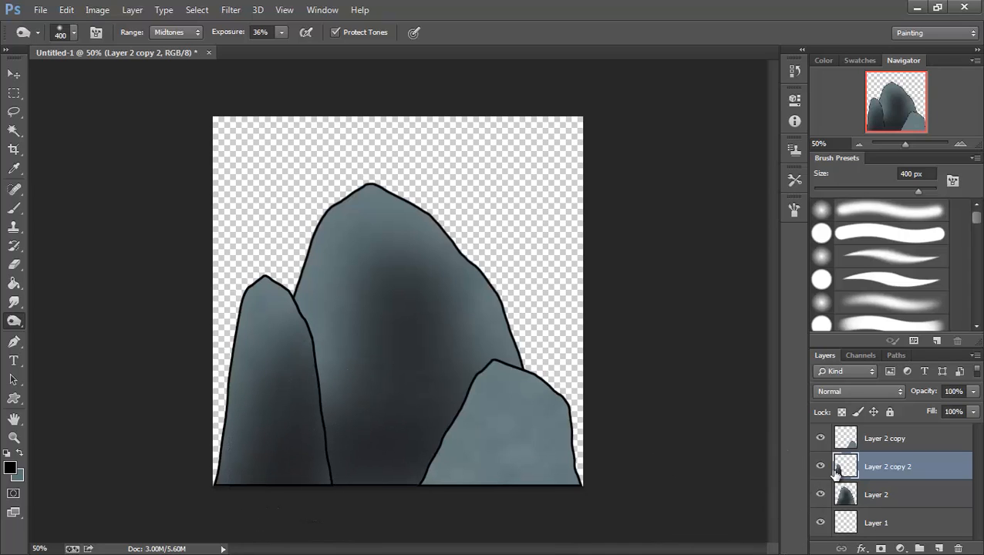
# Burn the center and base of the small lower-right rock on Layer 2 copy, reducing the brush size to 175 px
pyautogui.click(882, 445)
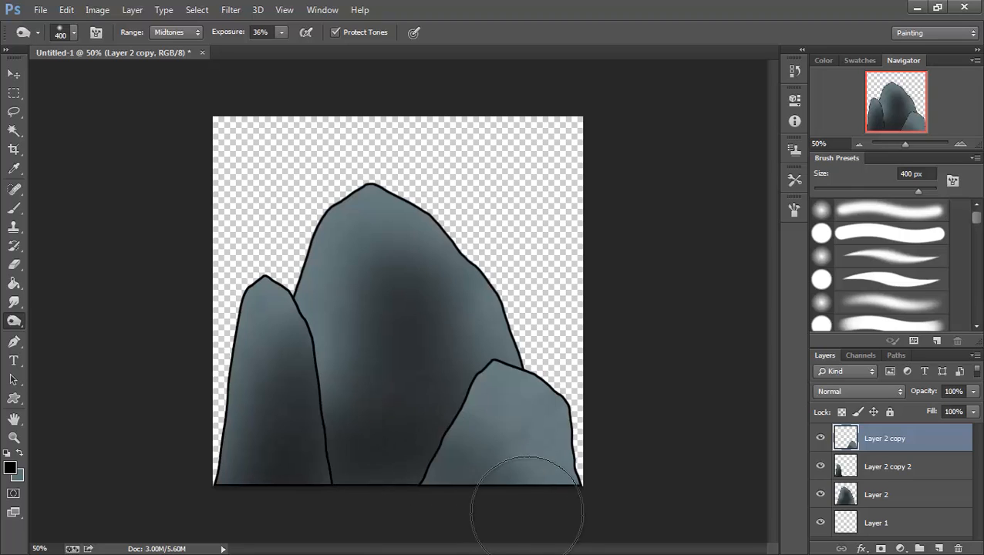
pyautogui.moveTo(528, 512)
pyautogui.mouseDown()
pyautogui.moveTo(426, 455)
pyautogui.moveTo(547, 519)
pyautogui.moveTo(434, 469)
pyautogui.moveTo(548, 513)
pyautogui.moveTo(520, 485)
pyautogui.moveTo(517, 508)
pyautogui.moveTo(517, 419)
pyautogui.moveTo(527, 492)
pyautogui.moveTo(516, 404)
pyautogui.moveTo(533, 480)
pyautogui.moveTo(535, 441)
pyautogui.mouseUp()
pyautogui.press('[')
pyautogui.press('[')
pyautogui.press('[')
pyautogui.press('[')
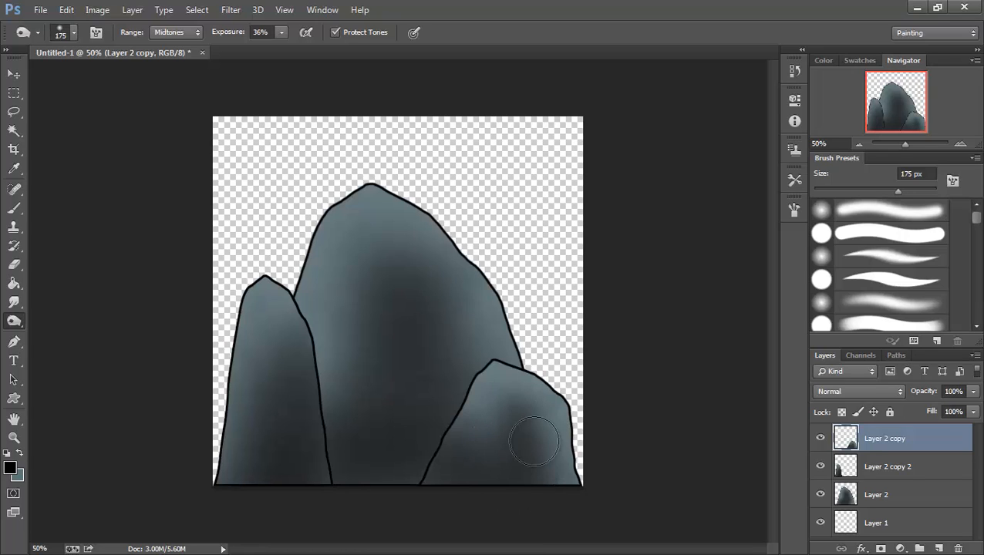
# Burn the right side and lower right base of the small rock on Layer 2 copy at 175 px to deepen its shading
pyautogui.moveTo(544, 498); pyautogui.dragTo(537, 422)
pyautogui.moveTo(542, 479)
pyautogui.mouseDown()
pyautogui.moveTo(515, 406)
pyautogui.moveTo(496, 483)
pyautogui.moveTo(508, 421)
pyautogui.mouseUp()
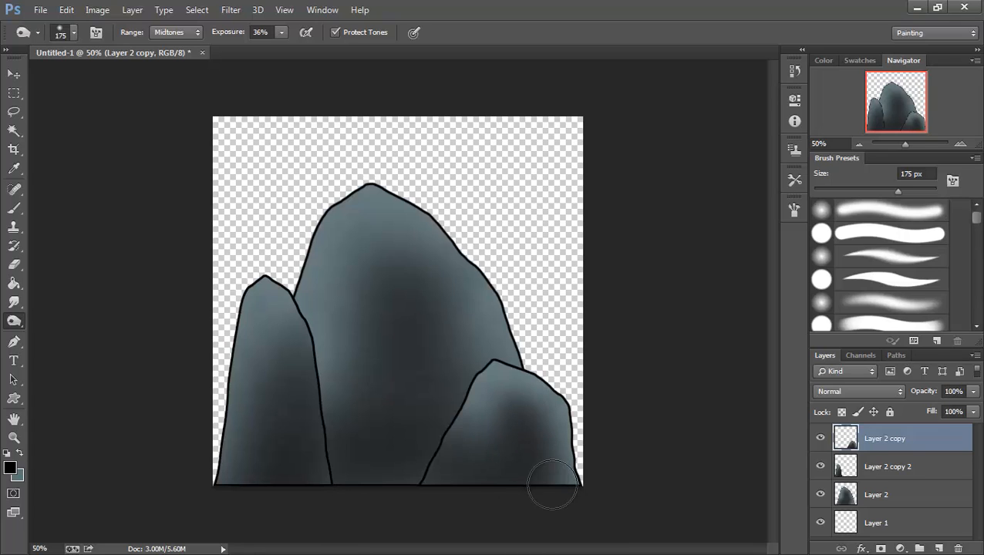
pyautogui.moveTo(552, 485); pyautogui.dragTo(523, 430)
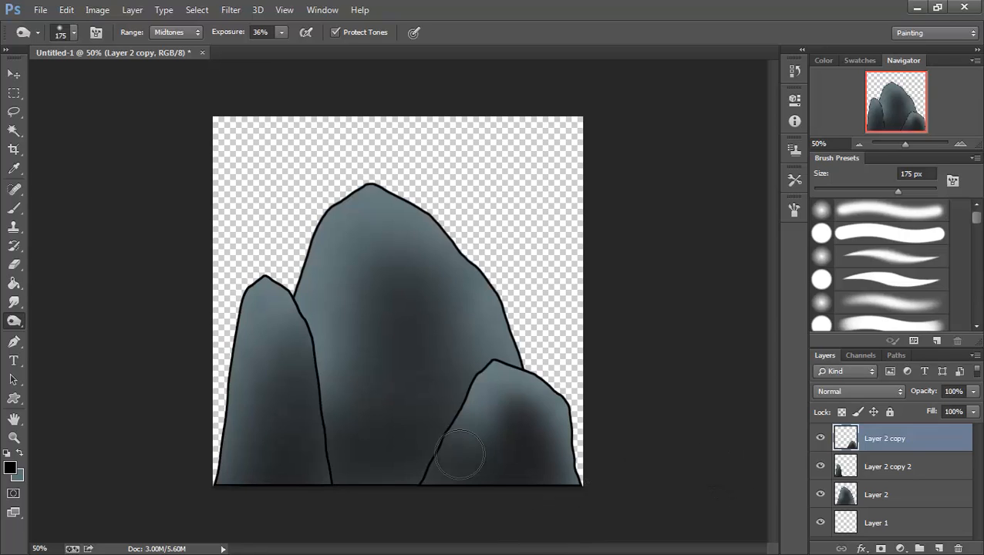
# Brighten the tip and upper edges of the small rock on Layer 2 copy with the Dodge tool at 70 px, Highlights, 31% exposure
pyautogui.rightClick(16, 327)
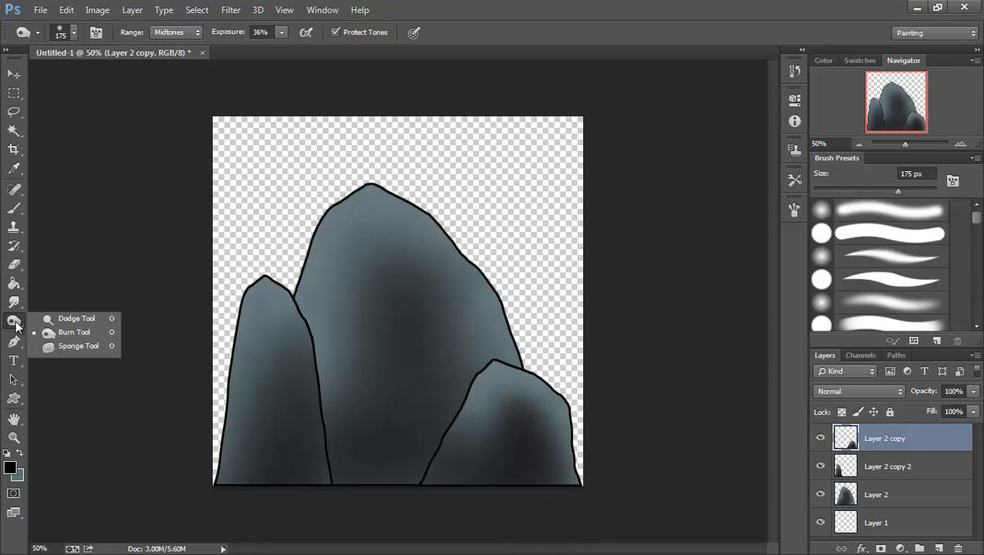
pyautogui.click(77, 319)
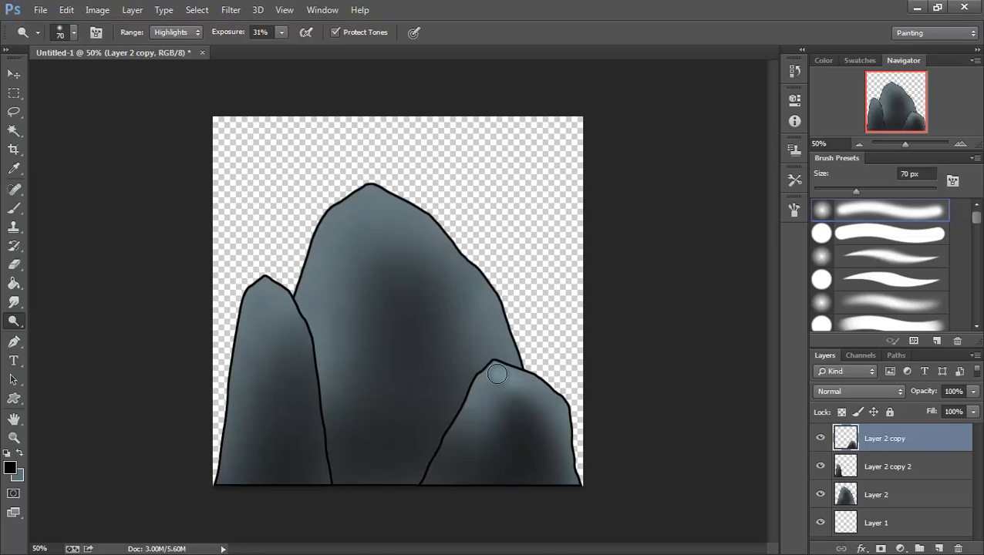
pyautogui.moveTo(518, 385); pyautogui.dragTo(523, 391)
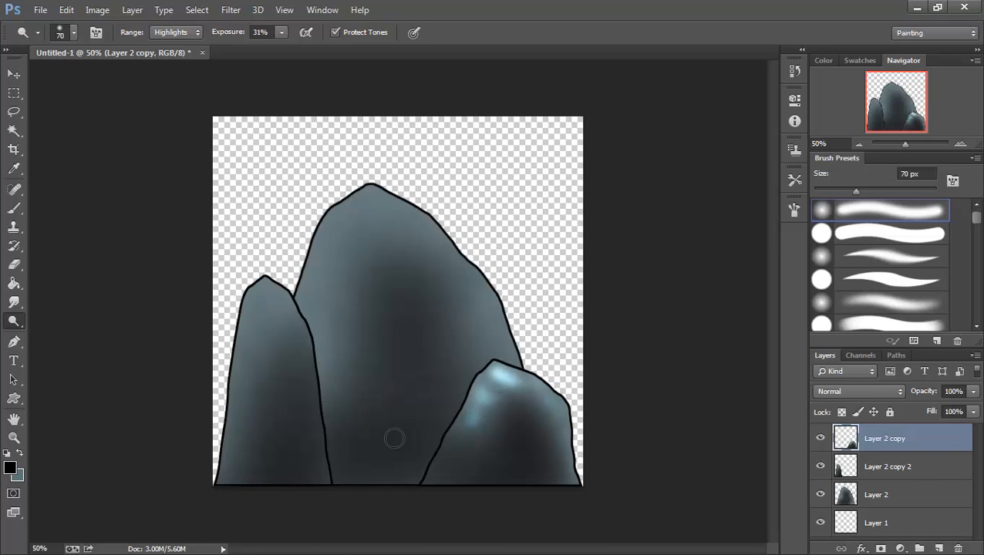
# Dodge highlights onto the tip and outer left edge of the left rock on Layer 2 copy 2 at 70 px
pyautogui.click(889, 468)
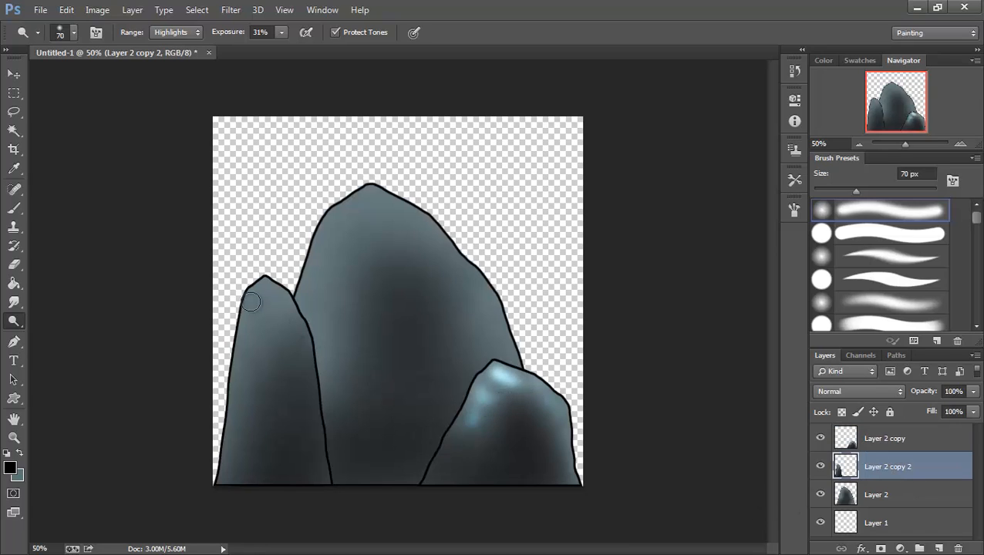
pyautogui.moveTo(253, 303)
pyautogui.mouseDown()
pyautogui.moveTo(290, 322)
pyautogui.moveTo(262, 292)
pyautogui.moveTo(281, 316)
pyautogui.mouseUp()
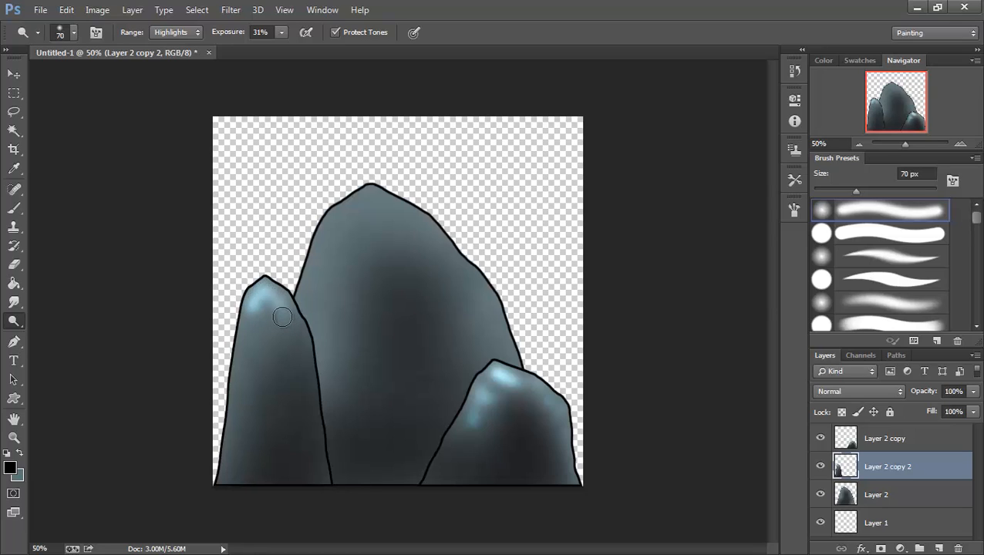
pyautogui.click(285, 317)
pyautogui.moveTo(283, 312)
pyautogui.mouseDown()
pyautogui.moveTo(254, 299)
pyautogui.moveTo(263, 333)
pyautogui.moveTo(246, 343)
pyautogui.mouseUp()
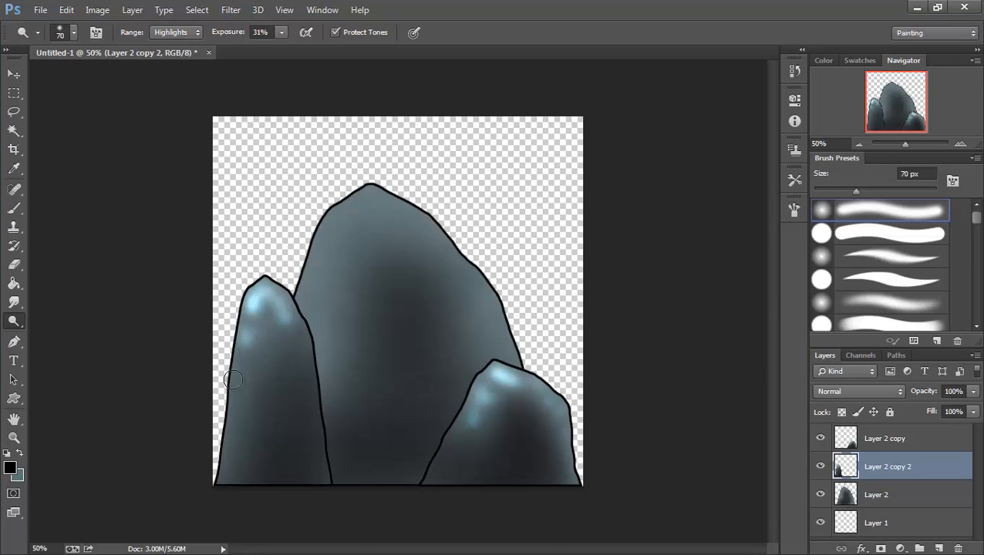
pyautogui.moveTo(233, 380)
pyautogui.mouseDown()
pyautogui.moveTo(256, 388)
pyautogui.moveTo(250, 362)
pyautogui.moveTo(232, 400)
pyautogui.moveTo(245, 388)
pyautogui.moveTo(257, 400)
pyautogui.moveTo(245, 393)
pyautogui.moveTo(243, 401)
pyautogui.moveTo(239, 382)
pyautogui.moveTo(246, 412)
pyautogui.moveTo(253, 322)
pyautogui.moveTo(258, 361)
pyautogui.mouseUp()
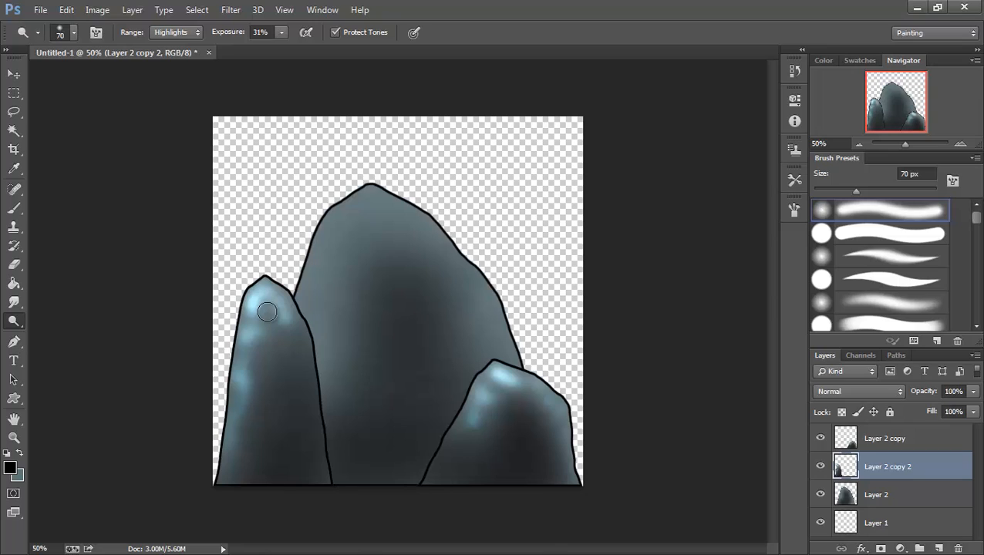
# Enlarge the Dodge brush to 250 px and softly lighten the top of the left rock on Layer 2 copy 2
pyautogui.press(']')
pyautogui.press(']')
pyautogui.press(']')
pyautogui.press(']')
pyautogui.press(']')
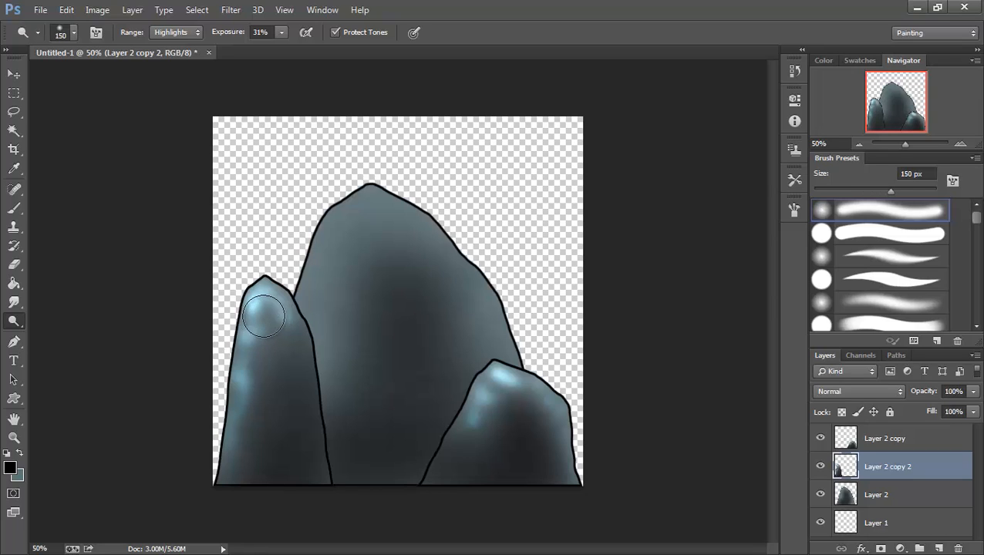
pyautogui.press(']')
pyautogui.press(']')
pyautogui.press(']')
pyautogui.click(263, 313)
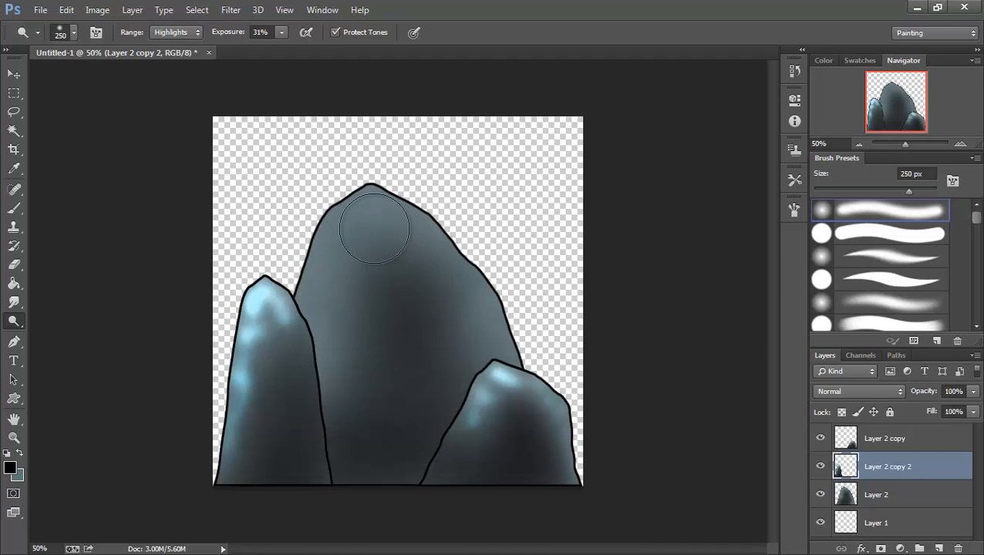
# Dodge broad highlights onto the peak, right edge and left side of the large rock on Layer 2, starting with a 250 px brush
pyautogui.click(885, 438)
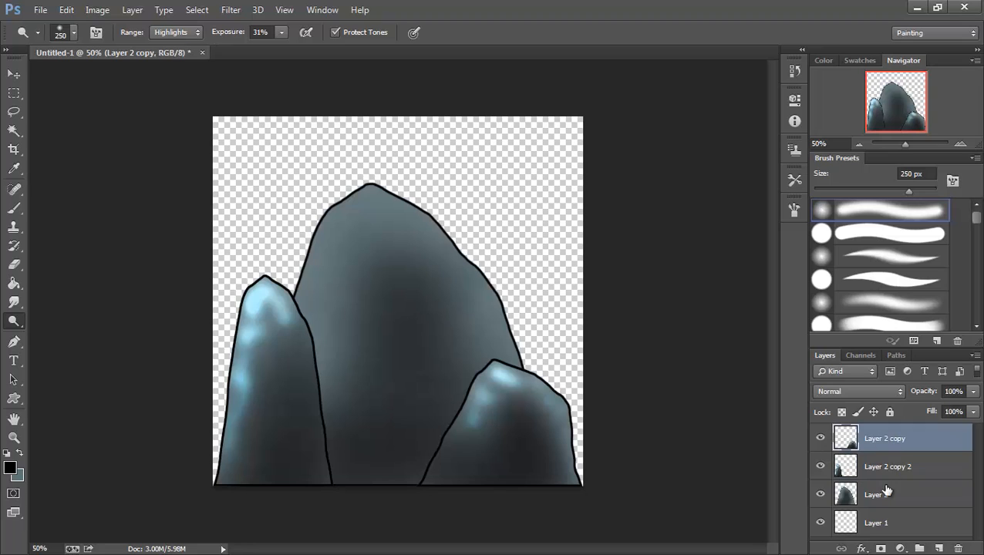
pyautogui.click(884, 495)
pyautogui.moveTo(367, 225)
pyautogui.mouseDown()
pyautogui.moveTo(323, 280)
pyautogui.moveTo(340, 334)
pyautogui.moveTo(359, 311)
pyautogui.moveTo(380, 221)
pyautogui.mouseUp()
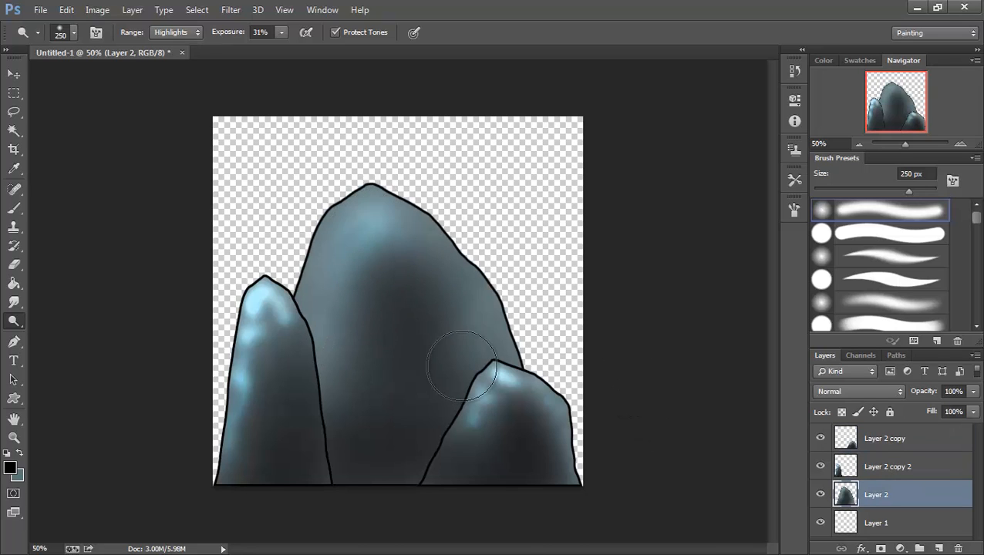
pyautogui.moveTo(502, 316); pyautogui.dragTo(502, 296)
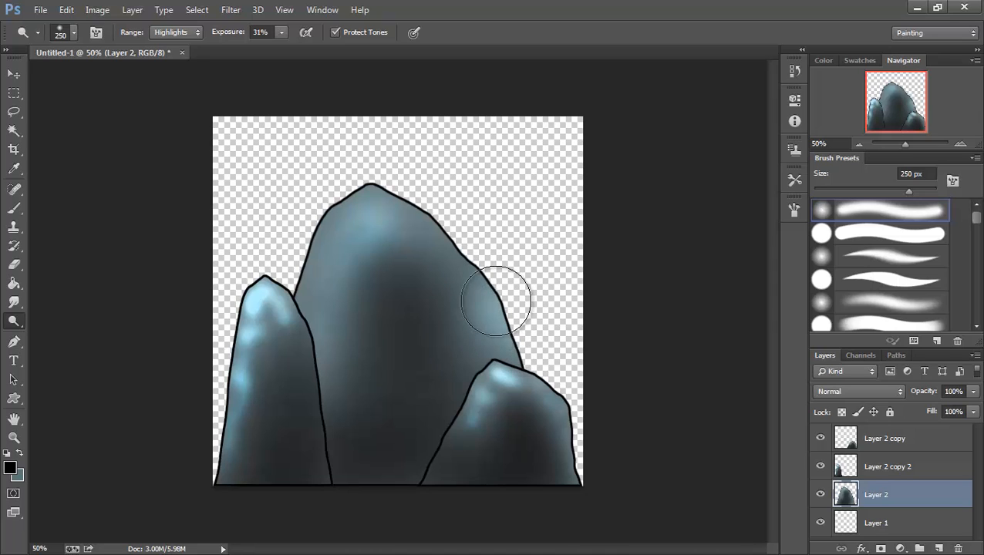
pyautogui.moveTo(368, 270); pyautogui.dragTo(369, 253)
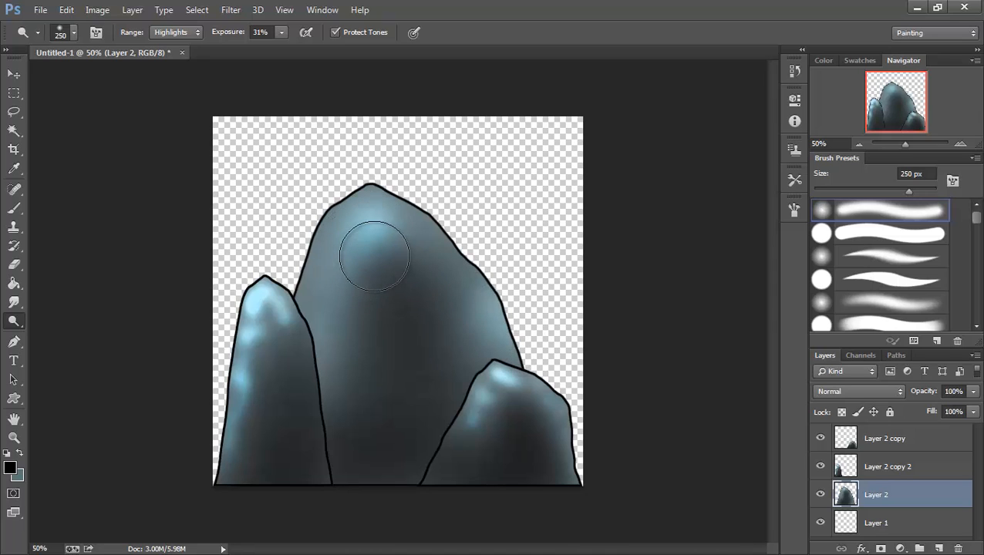
pyautogui.press(']')
pyautogui.press(']')
pyautogui.press(']')
pyautogui.press(']')
pyautogui.moveTo(302, 427); pyautogui.dragTo(352, 330)
# Build up brighter highlights on the large rock's peak and sides with a smaller Dodge brush, using 125 px and 100 px
pyautogui.press('[')
pyautogui.press('[')
pyautogui.press('[')
pyautogui.press('[')
pyautogui.press('[')
pyautogui.press('[')
pyautogui.press('[')
pyautogui.press('[')
pyautogui.press('[')
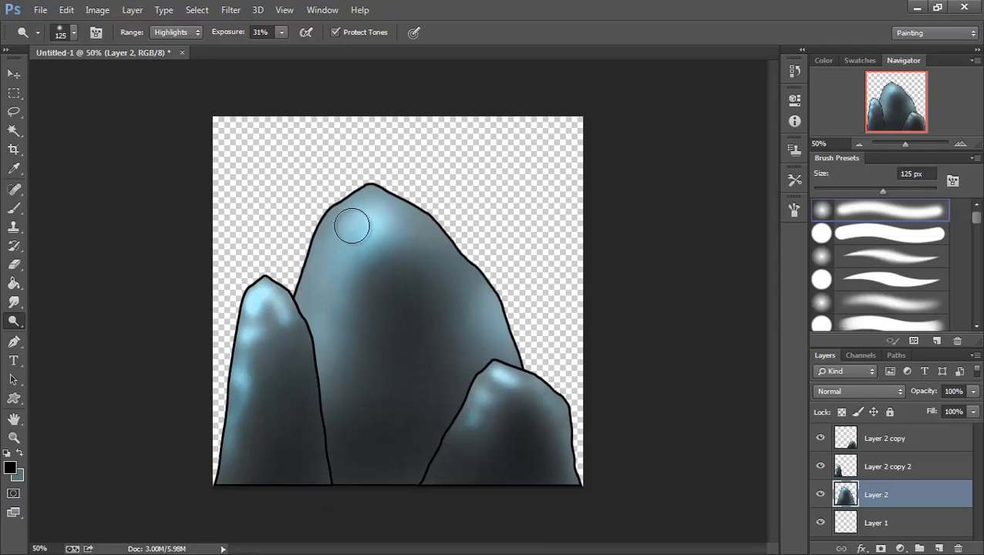
pyautogui.moveTo(369, 209)
pyautogui.mouseDown()
pyautogui.moveTo(327, 229)
pyautogui.moveTo(378, 212)
pyautogui.moveTo(428, 254)
pyautogui.moveTo(348, 234)
pyautogui.moveTo(317, 259)
pyautogui.moveTo(336, 256)
pyautogui.moveTo(326, 253)
pyautogui.moveTo(352, 293)
pyautogui.moveTo(341, 279)
pyautogui.moveTo(348, 295)
pyautogui.moveTo(310, 319)
pyautogui.moveTo(304, 301)
pyautogui.moveTo(311, 311)
pyautogui.moveTo(319, 273)
pyautogui.moveTo(334, 340)
pyautogui.moveTo(323, 339)
pyautogui.moveTo(337, 364)
pyautogui.moveTo(314, 384)
pyautogui.moveTo(357, 219)
pyautogui.moveTo(361, 257)
pyautogui.moveTo(389, 215)
pyautogui.moveTo(399, 215)
pyautogui.moveTo(404, 233)
pyautogui.moveTo(410, 227)
pyautogui.moveTo(381, 254)
pyautogui.moveTo(331, 225)
pyautogui.moveTo(356, 288)
pyautogui.moveTo(333, 388)
pyautogui.mouseUp()
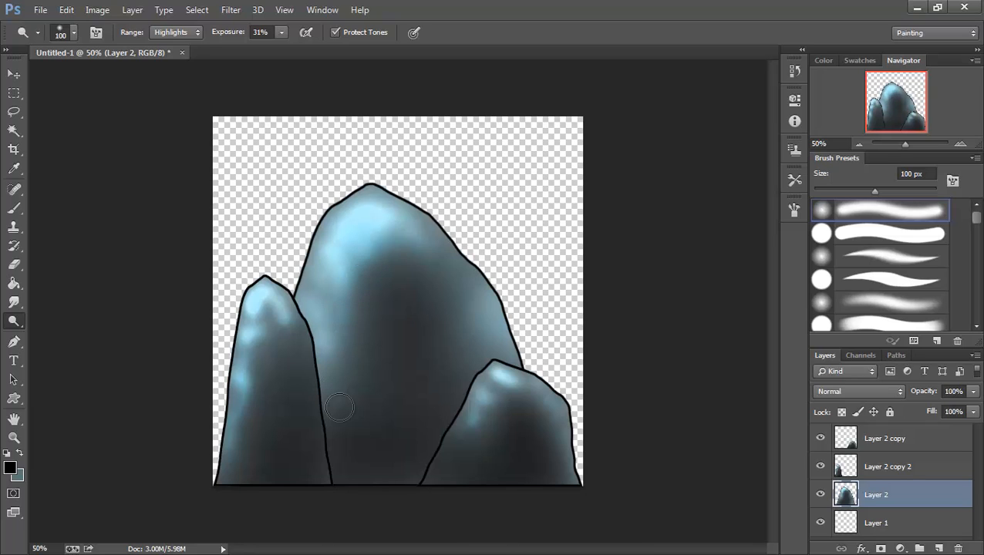
pyautogui.moveTo(354, 330)
pyautogui.mouseDown()
pyautogui.moveTo(341, 238)
pyautogui.moveTo(395, 185)
pyautogui.moveTo(367, 200)
pyautogui.moveTo(486, 320)
pyautogui.moveTo(483, 307)
pyautogui.moveTo(490, 355)
pyautogui.moveTo(449, 374)
pyautogui.mouseUp()
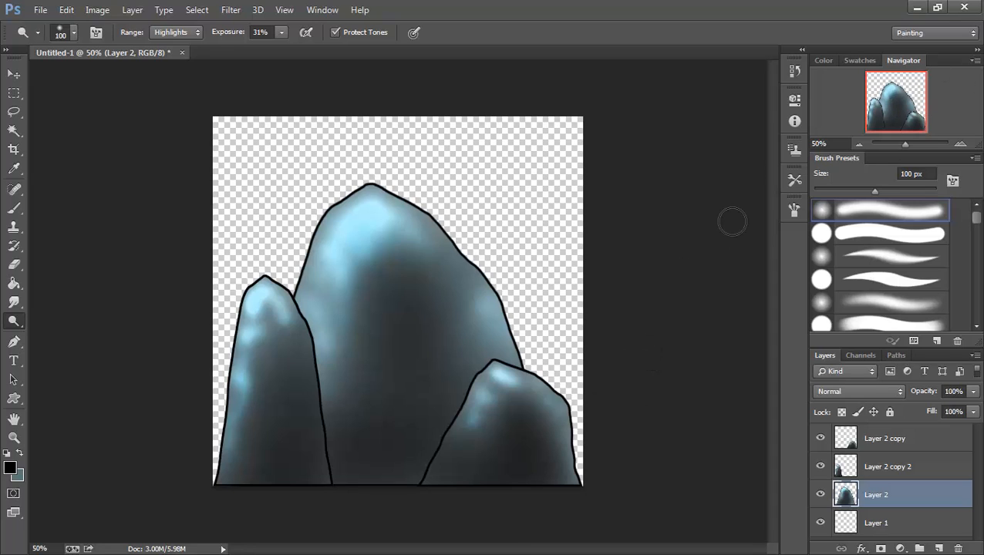
# Examine the overall shading of the rock formation at much smaller zoom levels
pyautogui.hotkey('ctrl', '-')
pyautogui.hotkey('ctrl', '-')
pyautogui.hotkey('ctrl', '-')
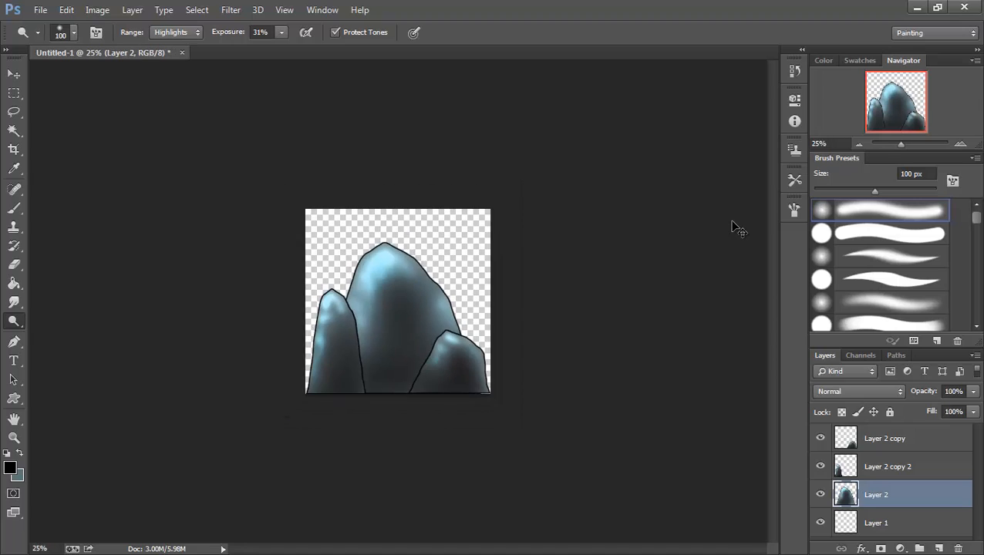
pyautogui.hotkey('ctrl', '-')
pyautogui.hotkey('ctrl', '-')
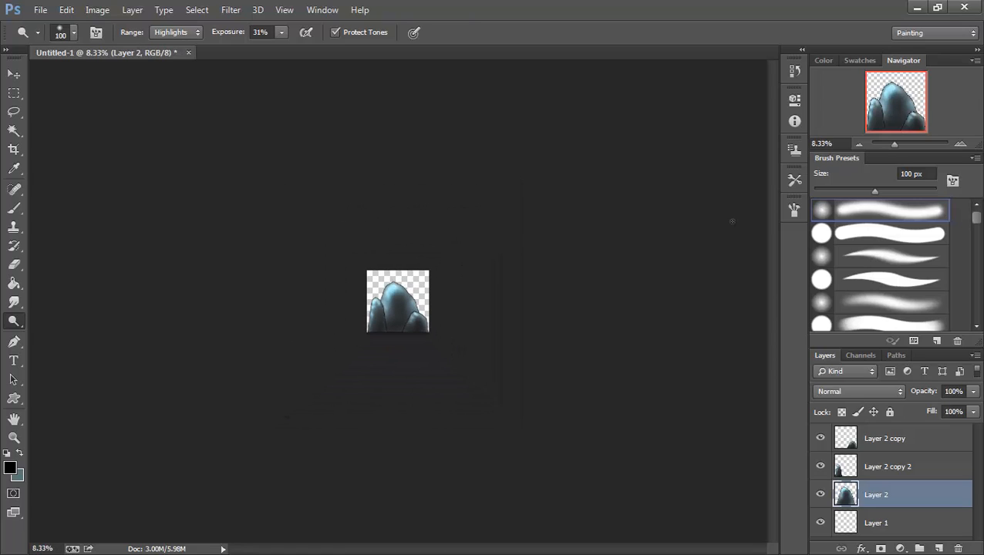
pyautogui.hotkey('ctrl', '-')
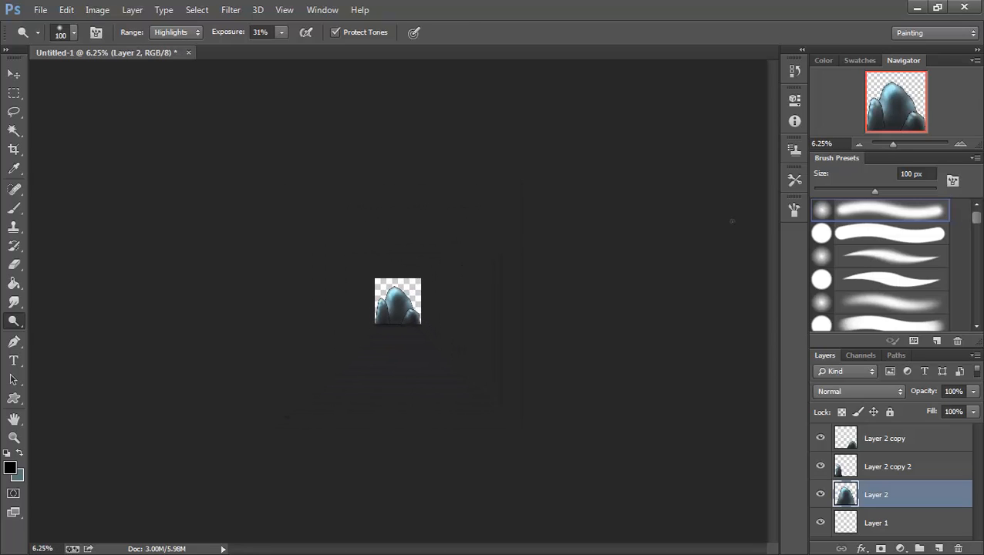
pyautogui.hotkey('ctrl', '+')
pyautogui.hotkey('ctrl', '+')
pyautogui.hotkey('ctrl', '+')
pyautogui.hotkey('ctrl', '+')
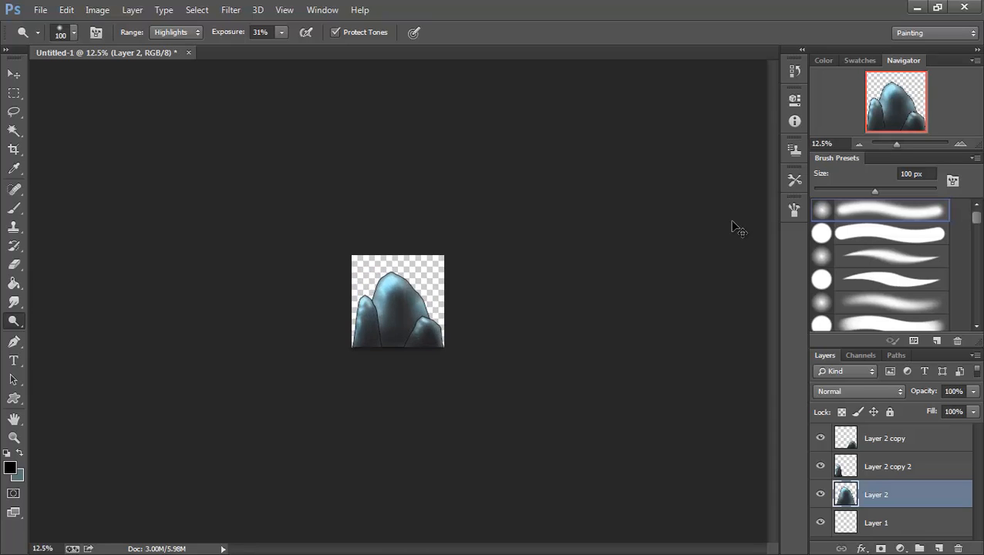
pyautogui.hotkey('ctrl', '+')
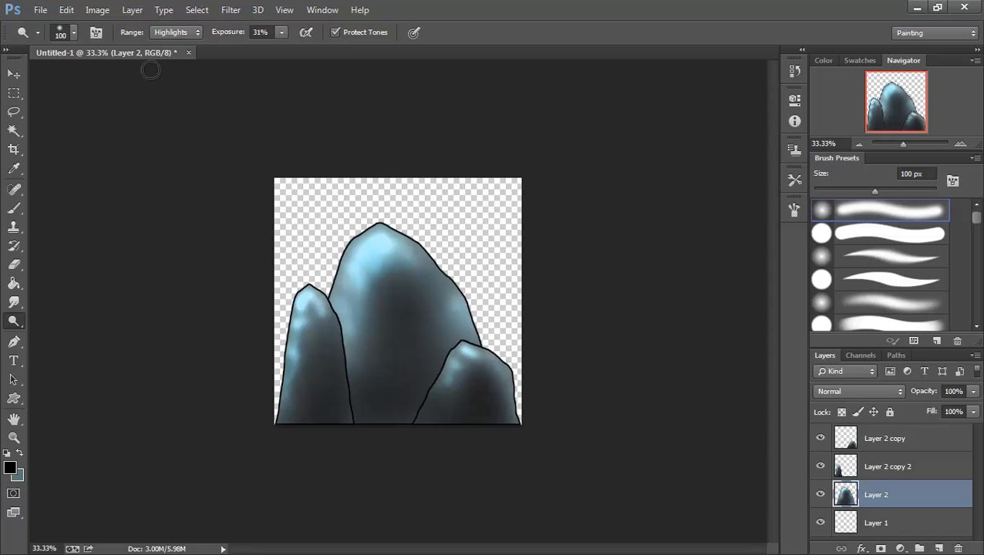
# Merge the Layer 2 copy and Layer 2 copy 2 rocks down into Layer 2
pyautogui.click(105, 11)
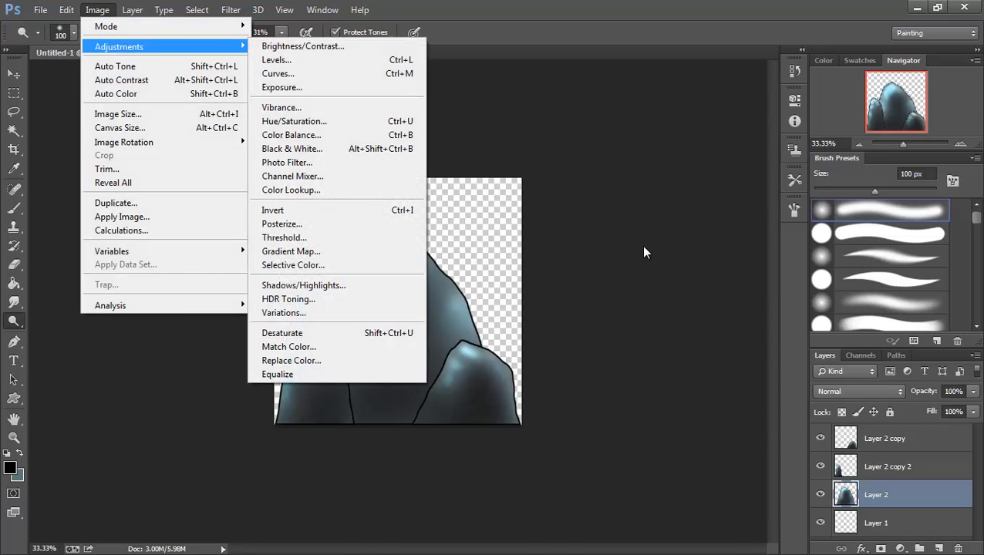
pyautogui.click(646, 254)
pyautogui.click(874, 441)
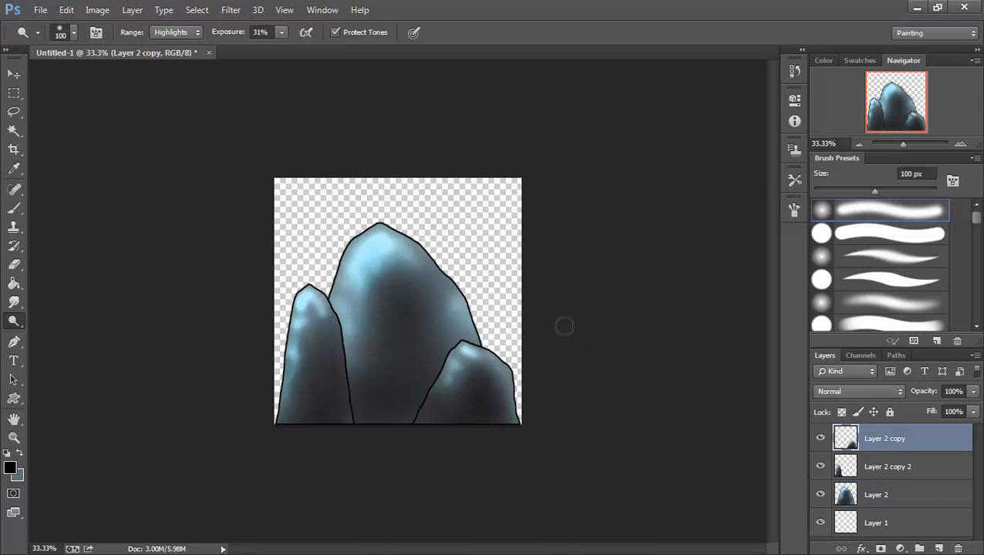
pyautogui.hotkey('ctrl', 'e')
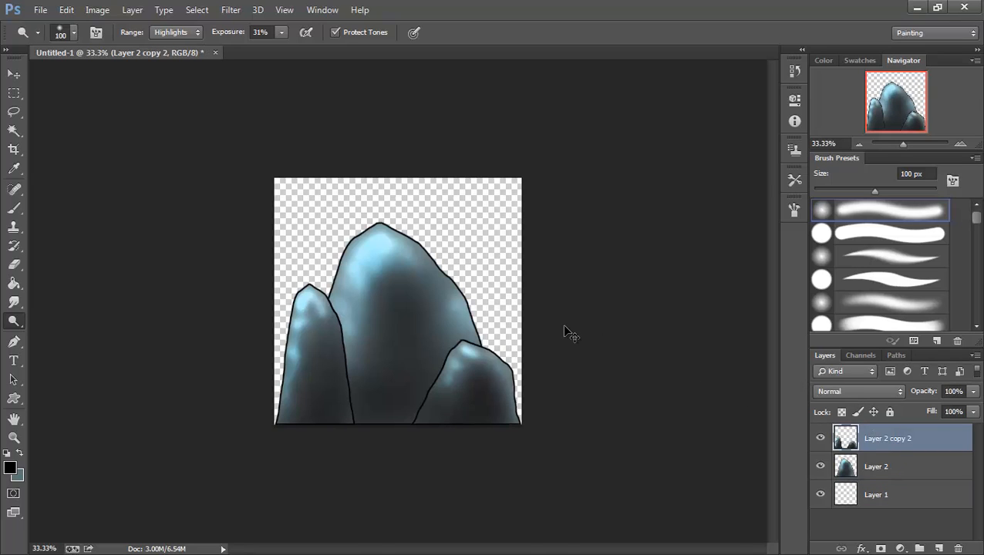
pyautogui.hotkey('ctrl', 'e')
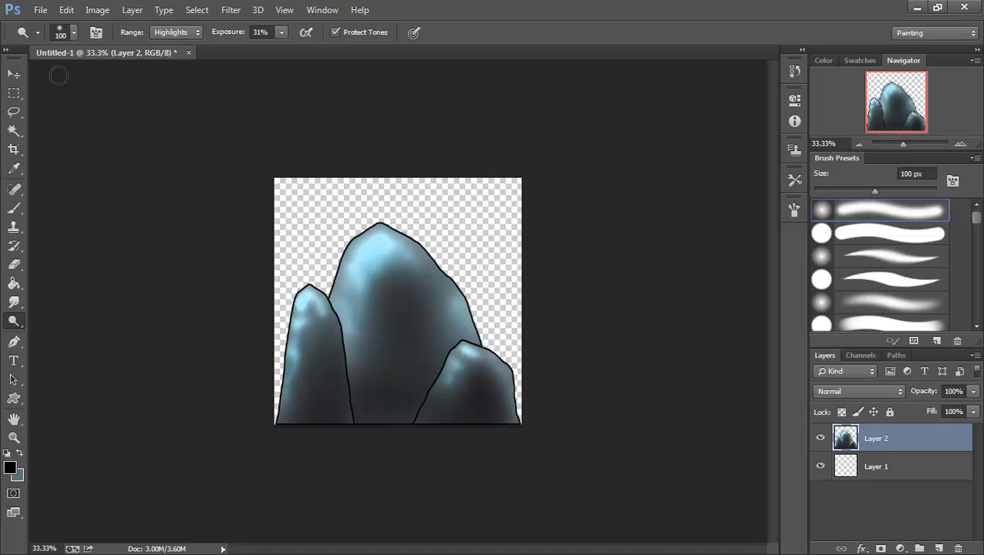
# Apply Levels to the merged rocks on Layer 2 with input levels of 16, 0.92 and 202
pyautogui.click(97, 10)
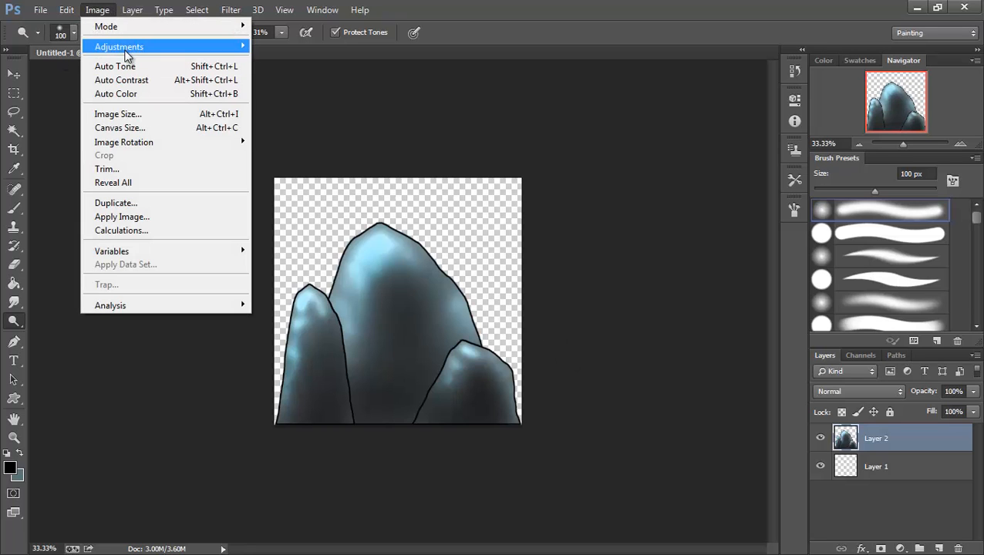
pyautogui.moveTo(125, 51)
pyautogui.click(294, 60)
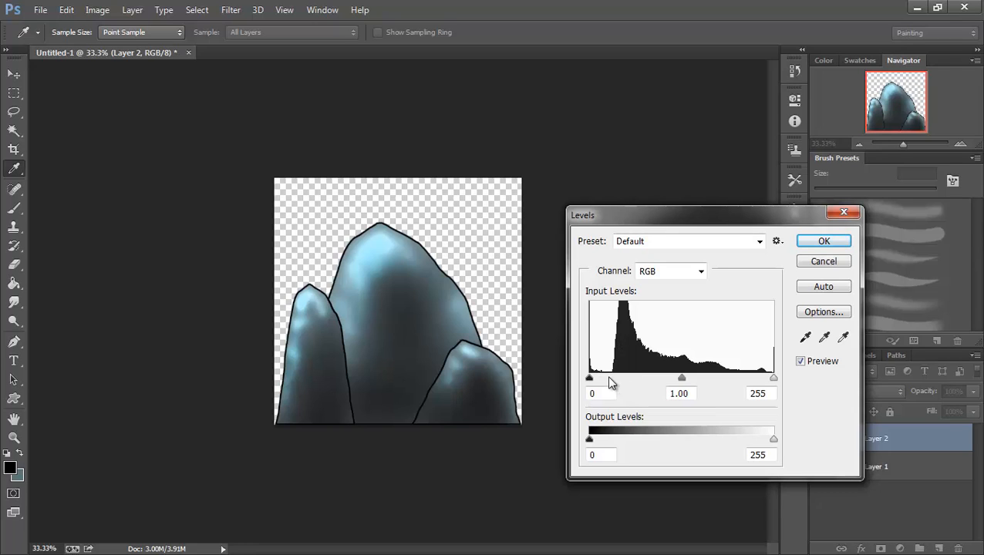
pyautogui.moveTo(591, 381); pyautogui.dragTo(612, 382)
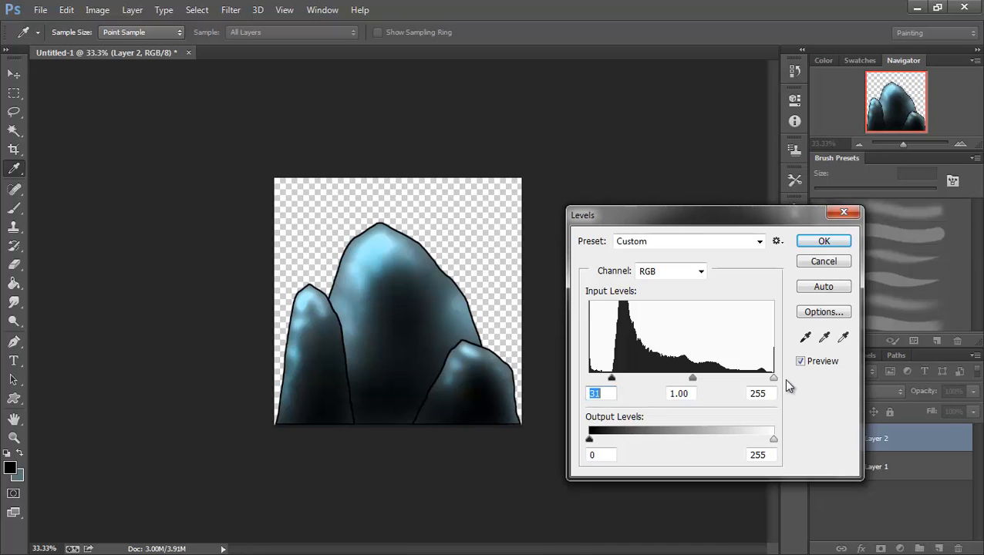
pyautogui.moveTo(770, 378); pyautogui.dragTo(735, 386)
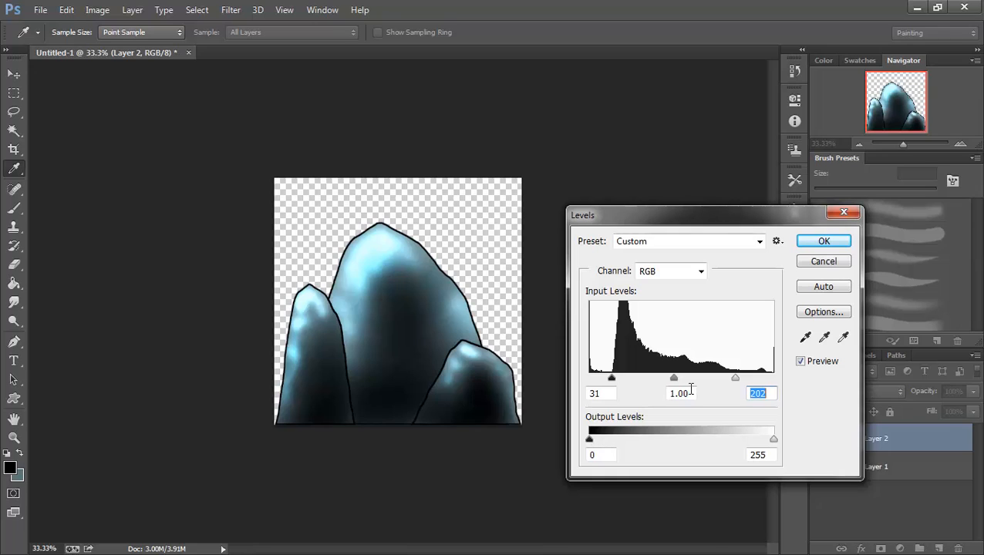
pyautogui.moveTo(613, 382); pyautogui.dragTo(604, 382)
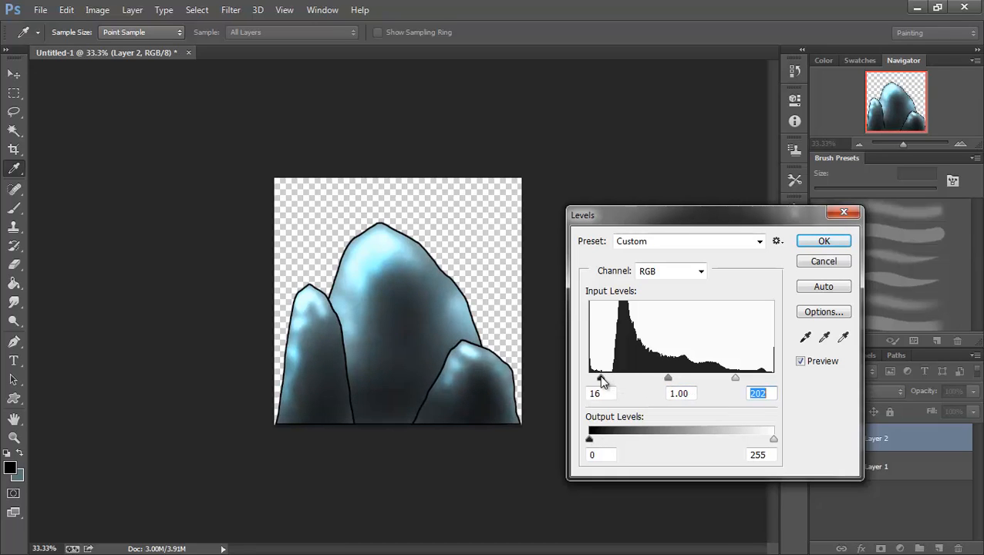
pyautogui.click(602, 381)
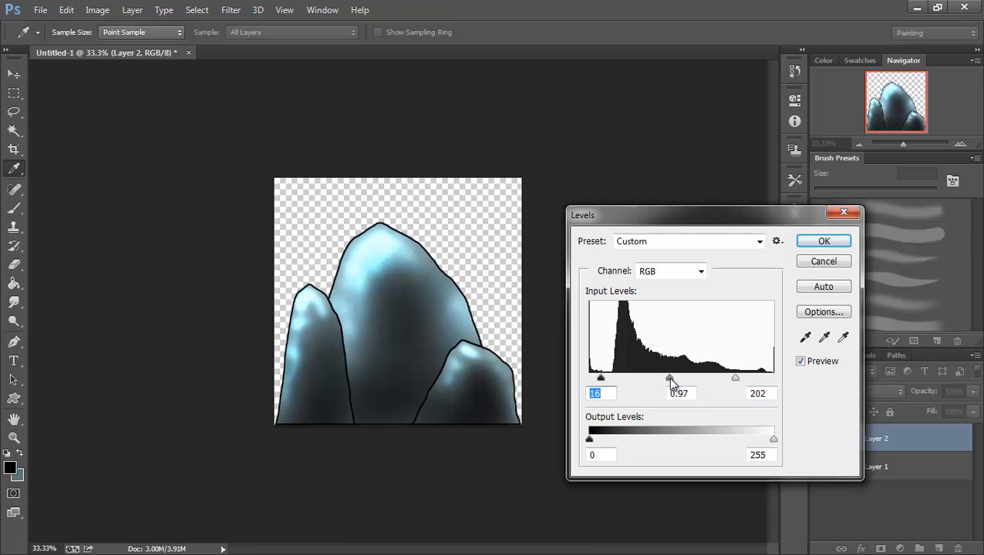
pyautogui.moveTo(668, 376)
pyautogui.mouseDown()
pyautogui.moveTo(661, 380)
pyautogui.moveTo(672, 382)
pyautogui.mouseUp()
pyautogui.moveTo(670, 380); pyautogui.dragTo(675, 383)
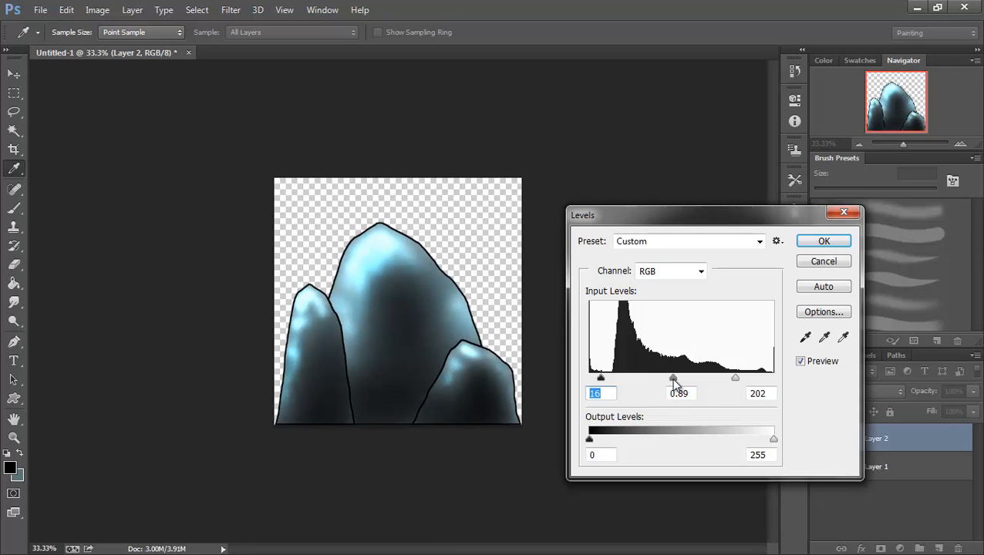
pyautogui.click(672, 381)
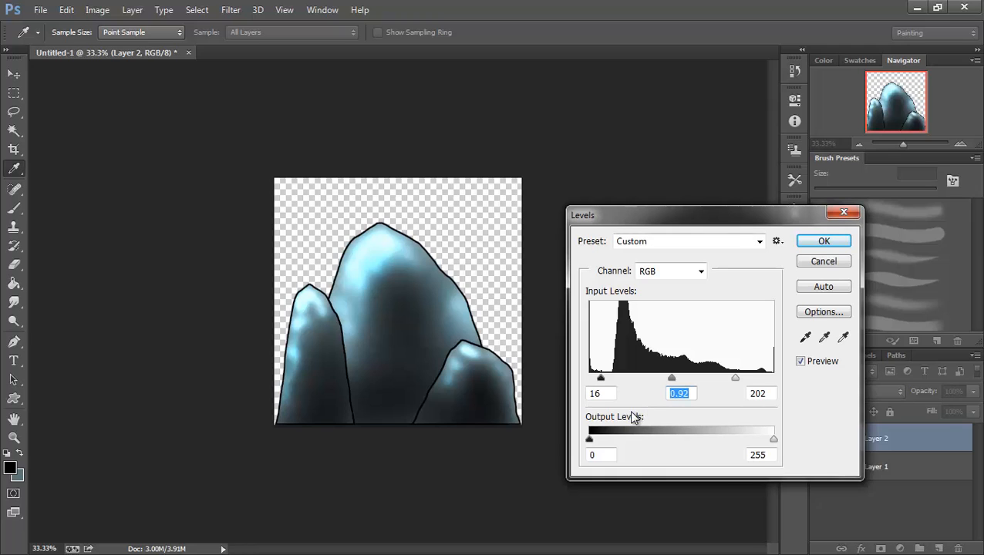
pyautogui.click(823, 242)
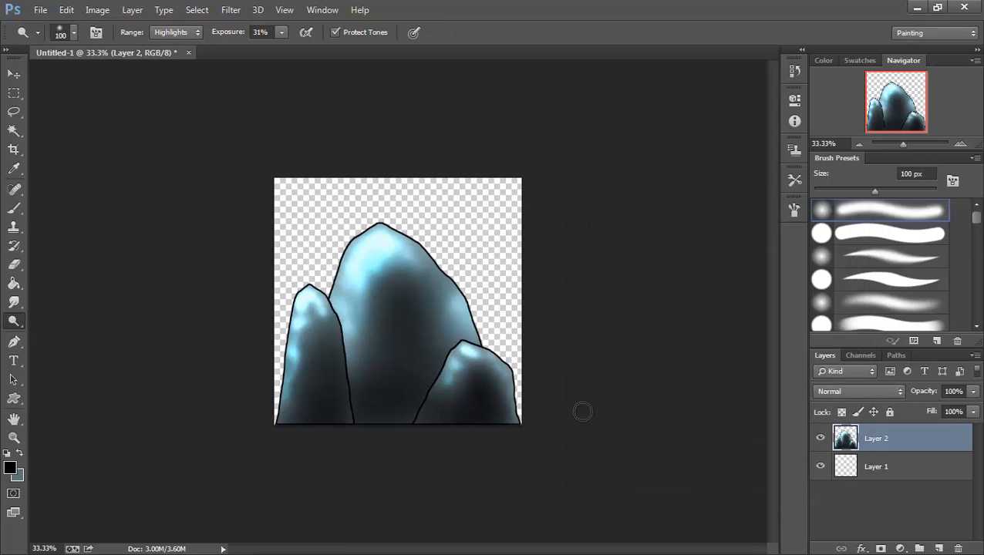